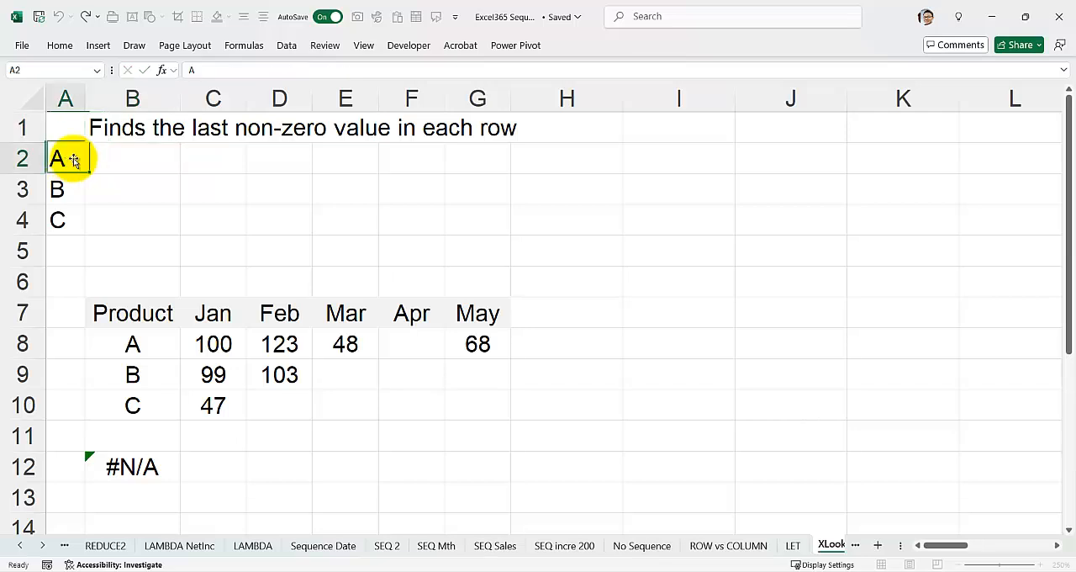
Enter the last non-zero values 68, 103 and 47 for products A, B and C in cells B2:B4
left_click(120, 159)
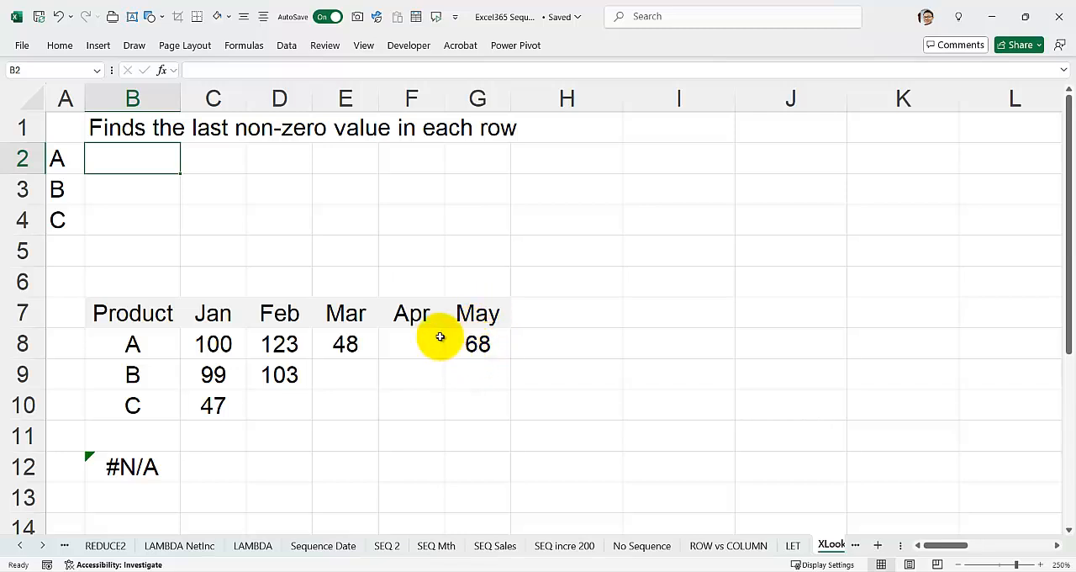
type("68")
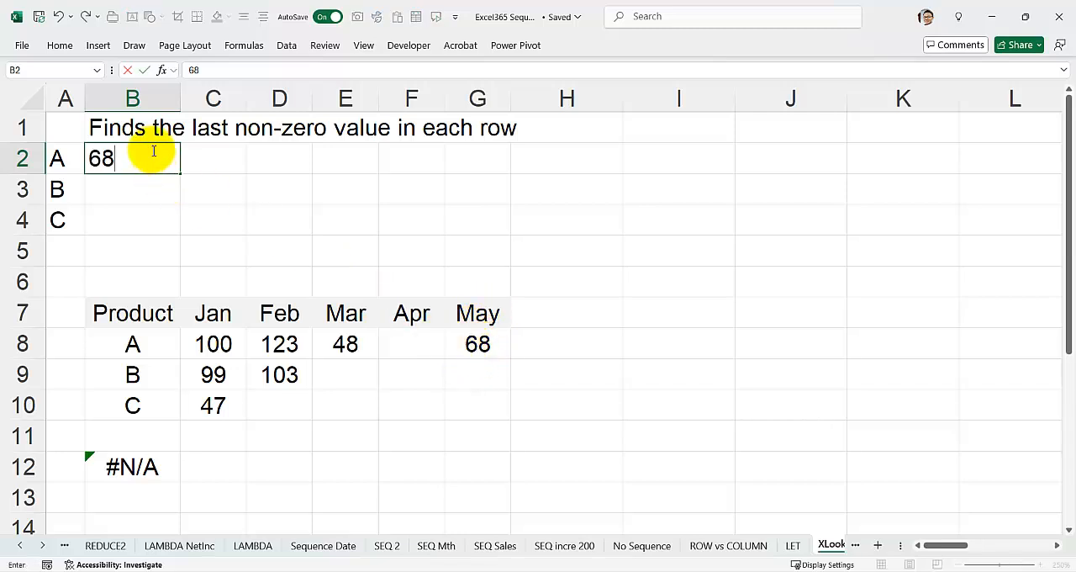
key("Return")
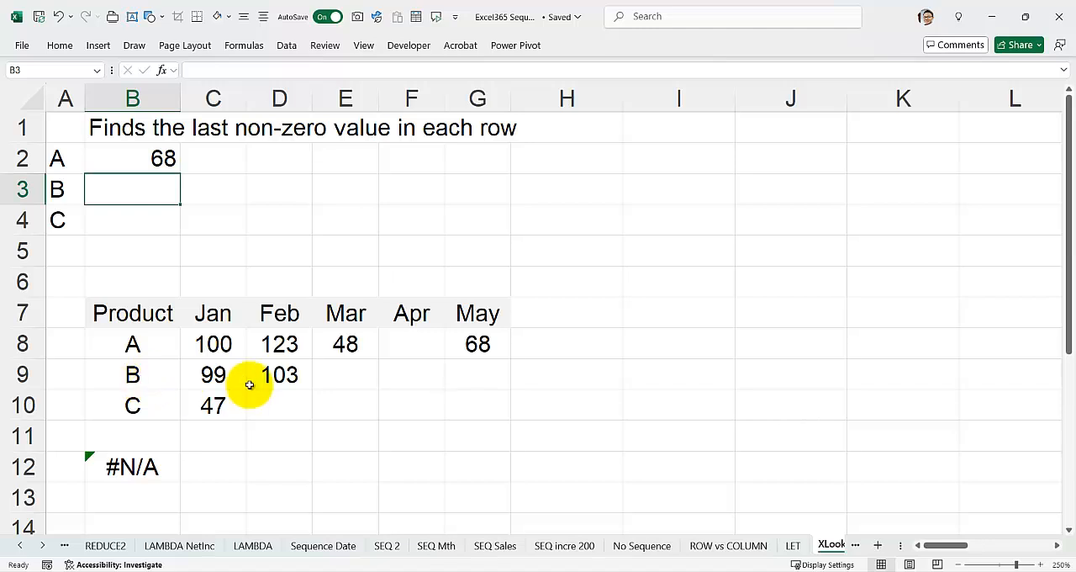
type("103")
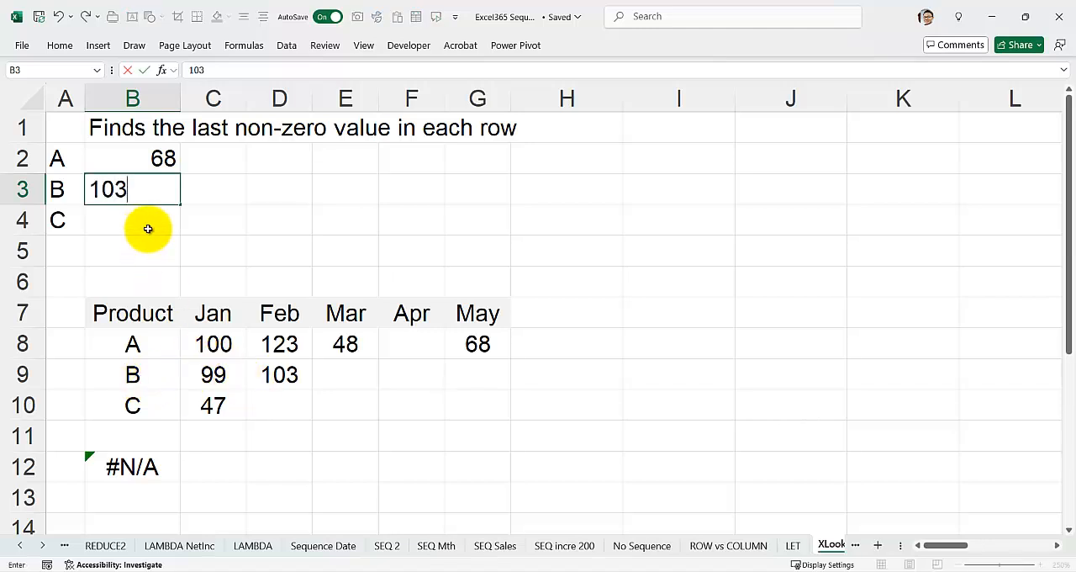
key("Return")
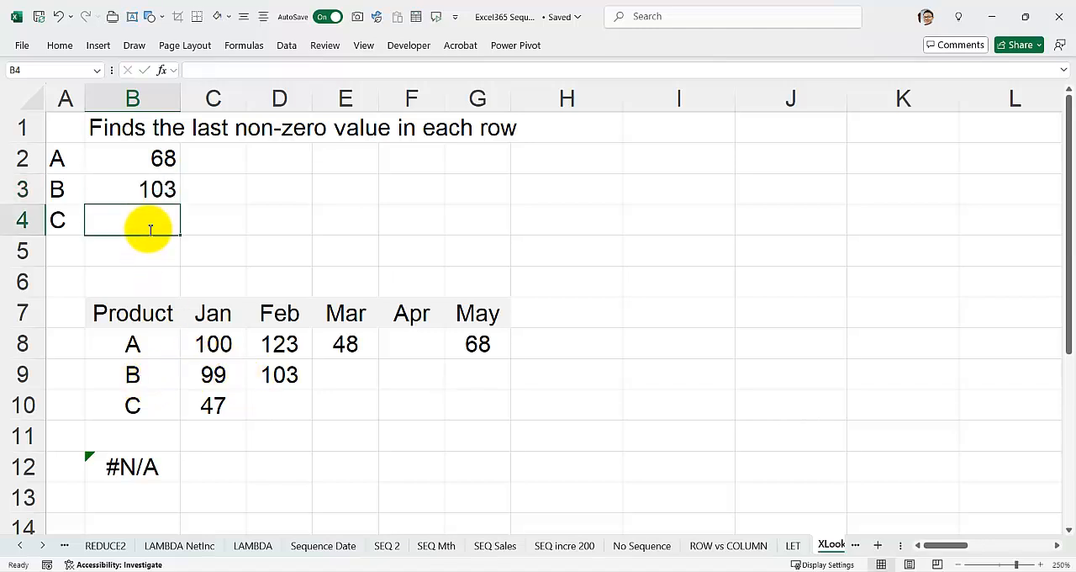
type("47")
key("Return")
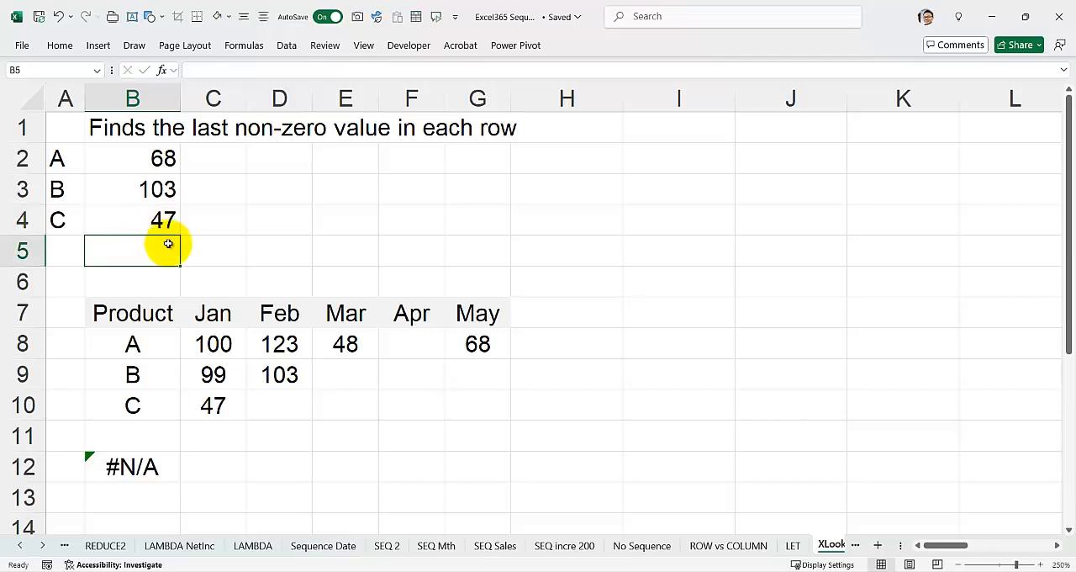
Enter 88 as product C's April value in cell F10
left_click(410, 397)
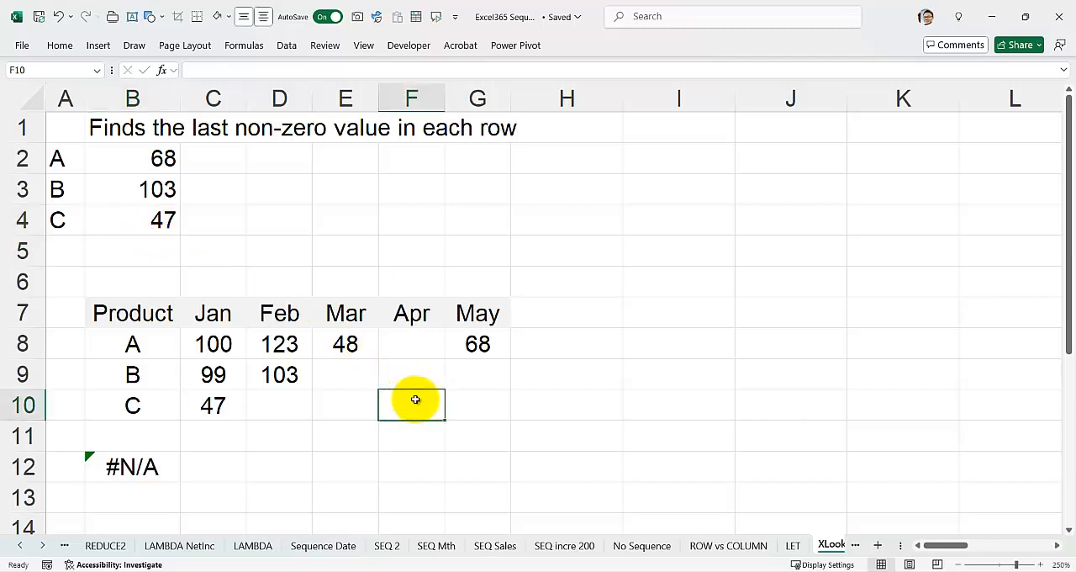
type("88")
key("Return")
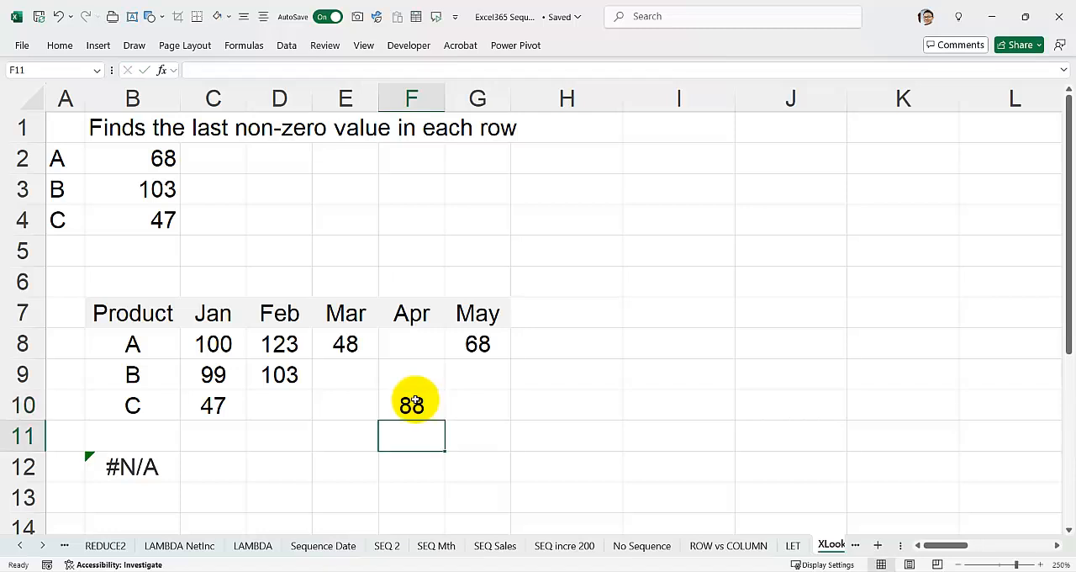
Change product C's result in B4 to 88 and clear the typed results from B2:B4
left_click(160, 218)
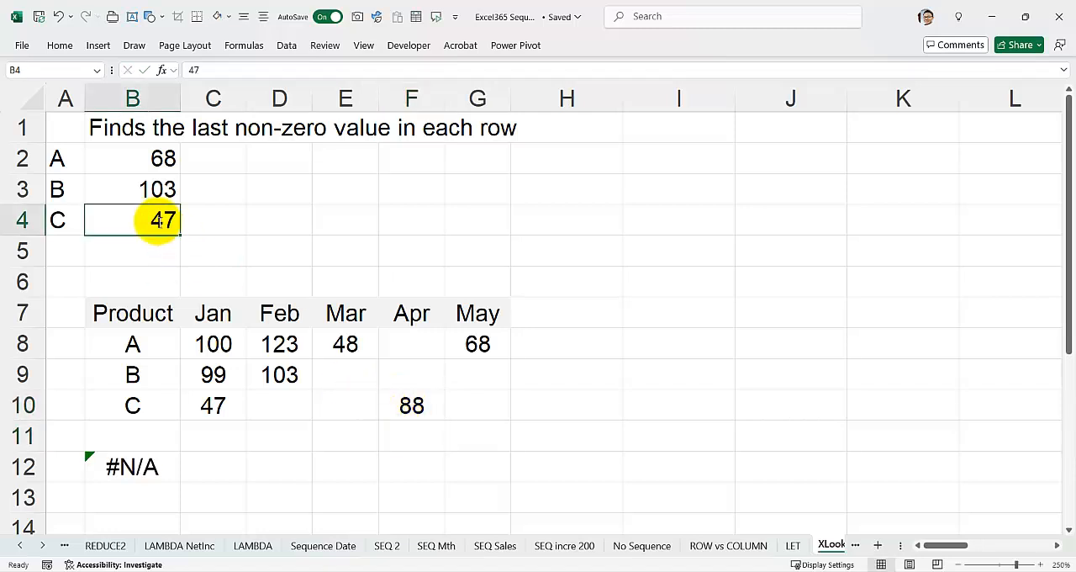
type("88")
key("Return")
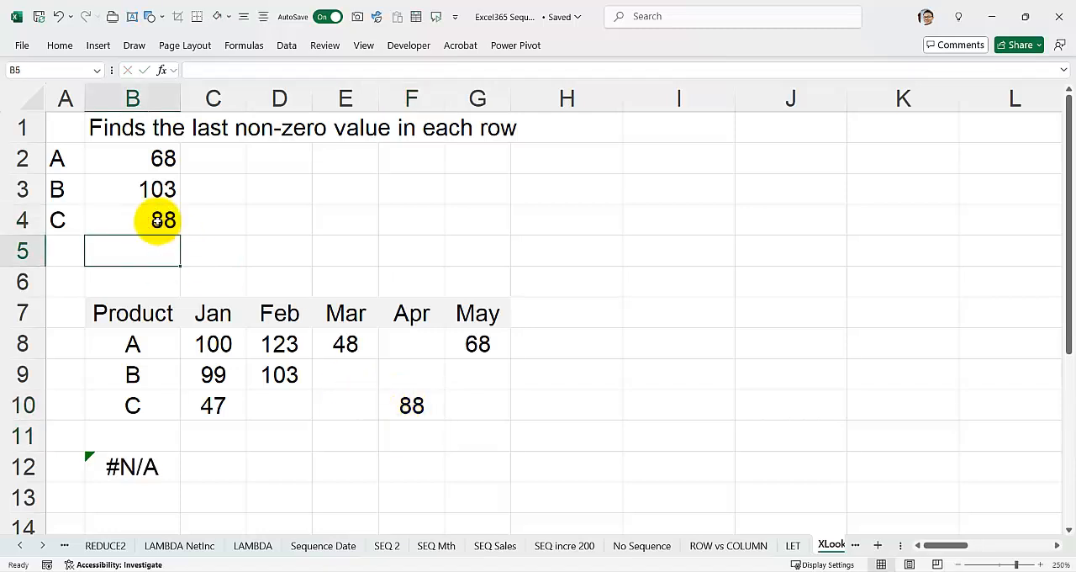
left_click_drag(132, 158, 140, 223)
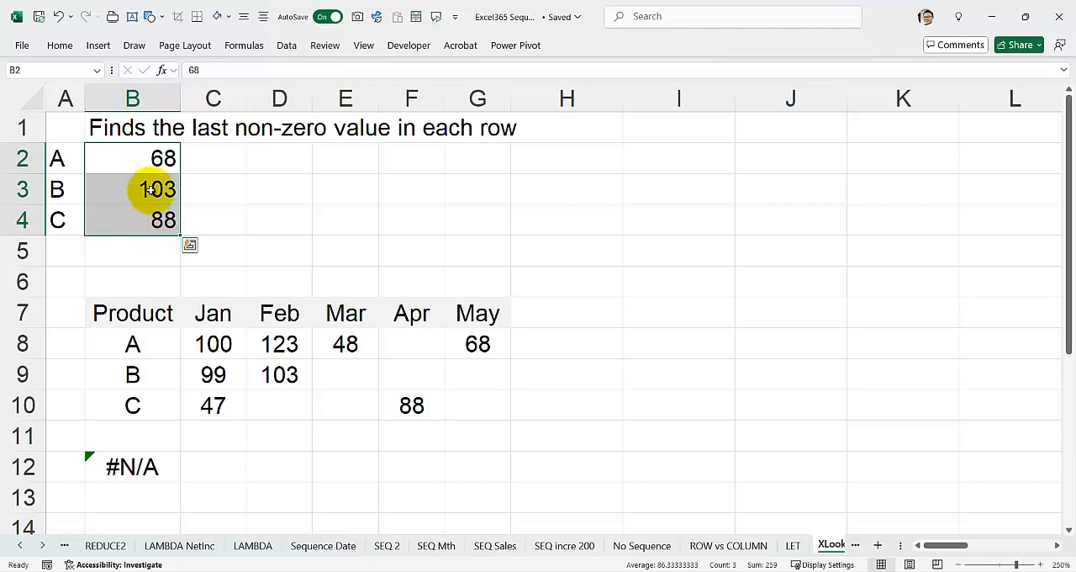
key("Delete")
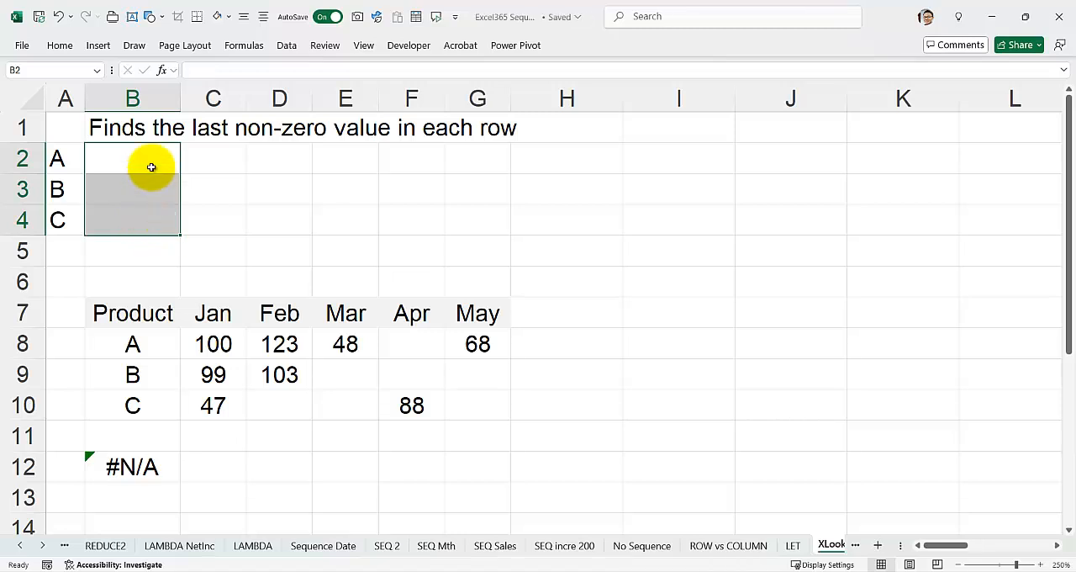
Begin an XLOOKUP formula in B2 with lookup value TRUE and lookup array C8:G8>0
left_click(151, 166)
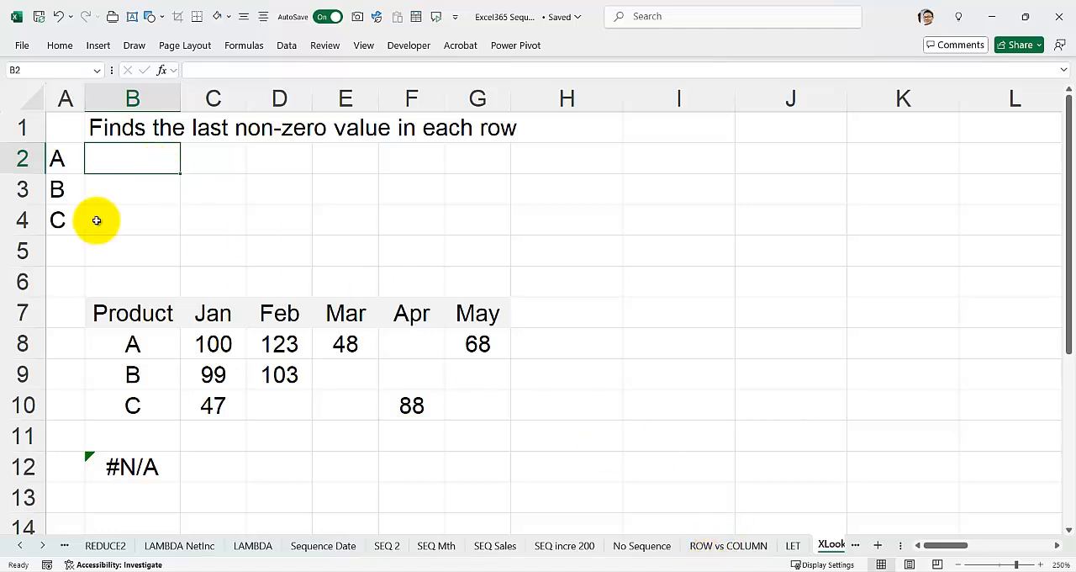
type("=")
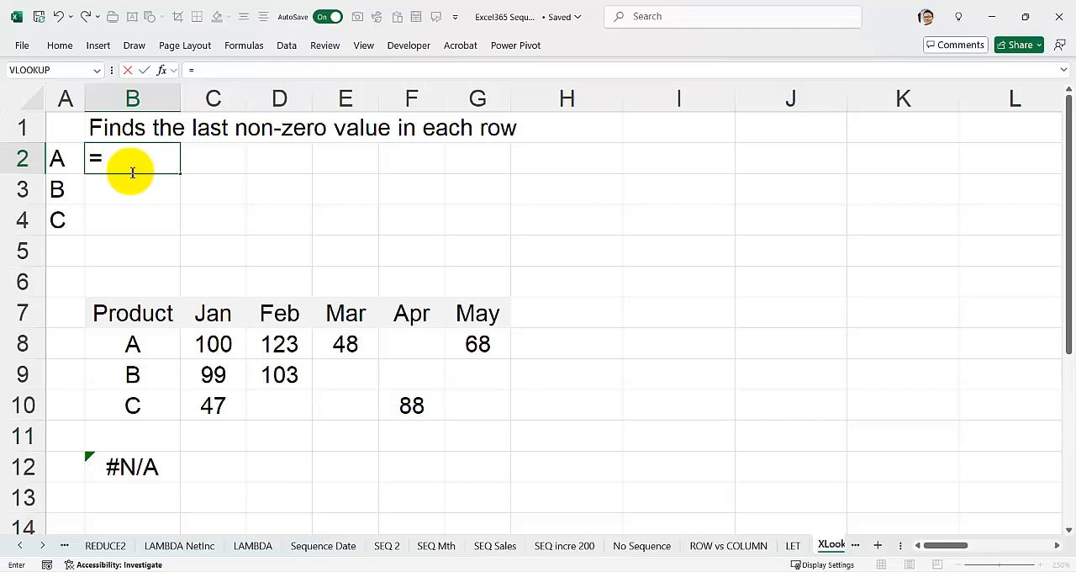
type("xl")
key("Tab")
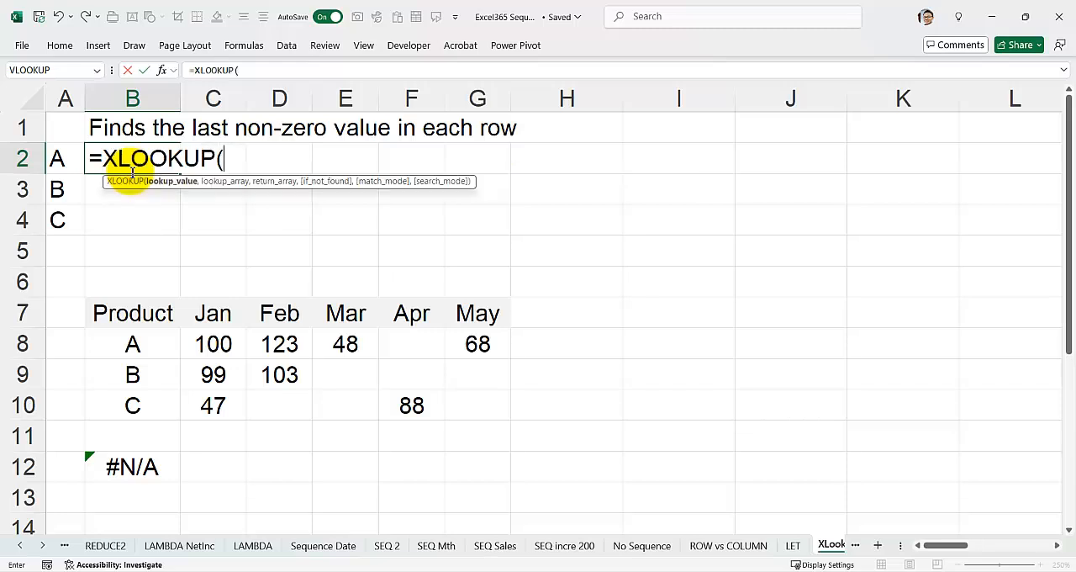
type("true,")
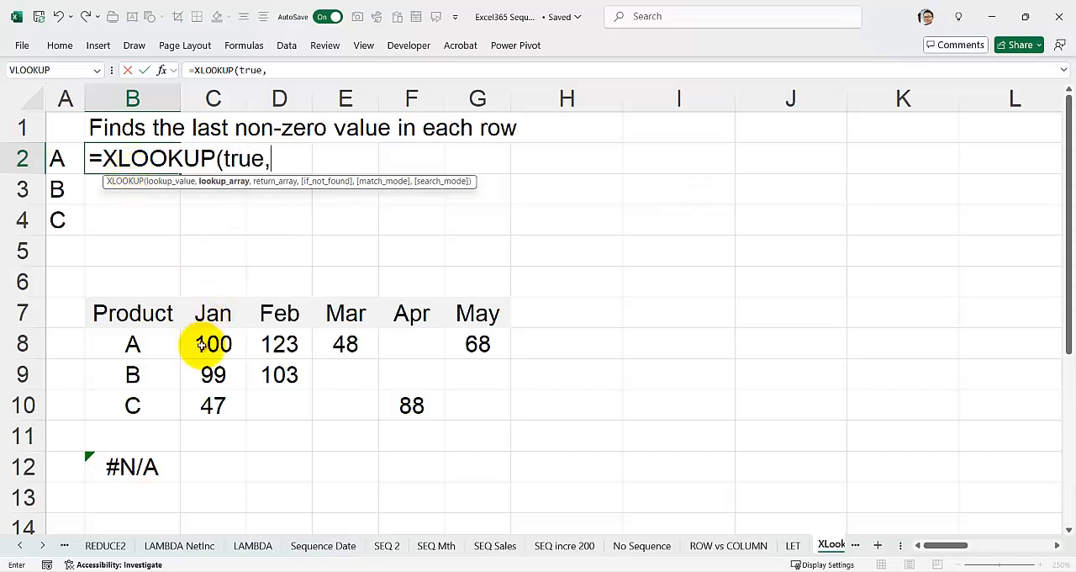
left_click_drag(202, 344, 468, 345)
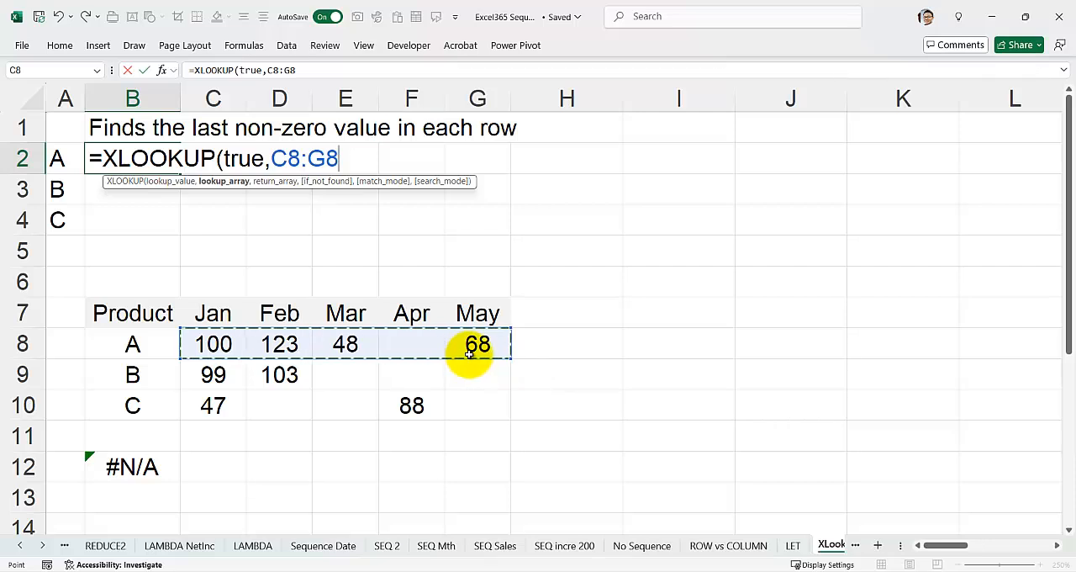
type(">")
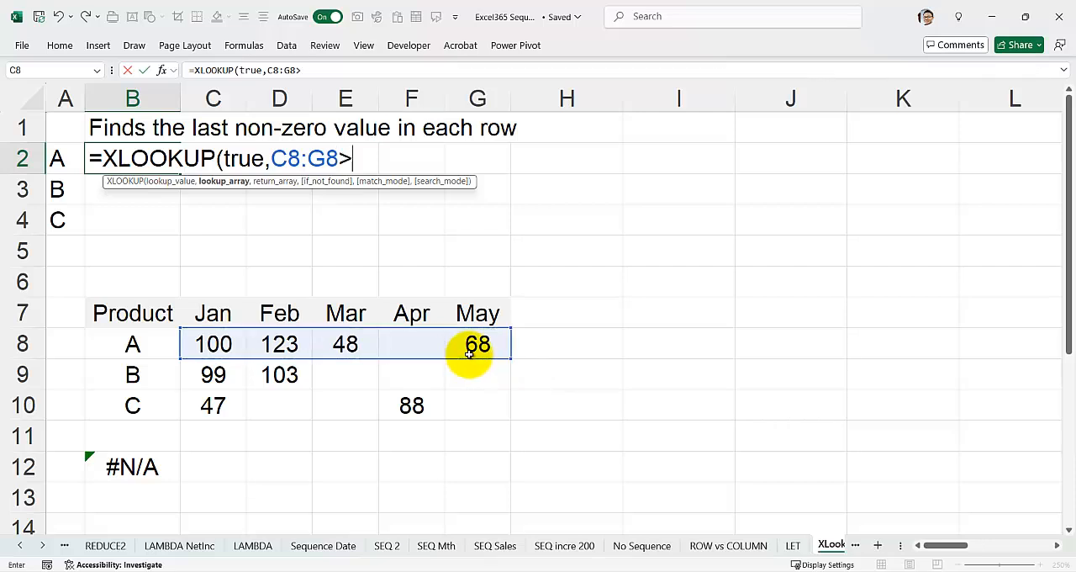
type("0,")
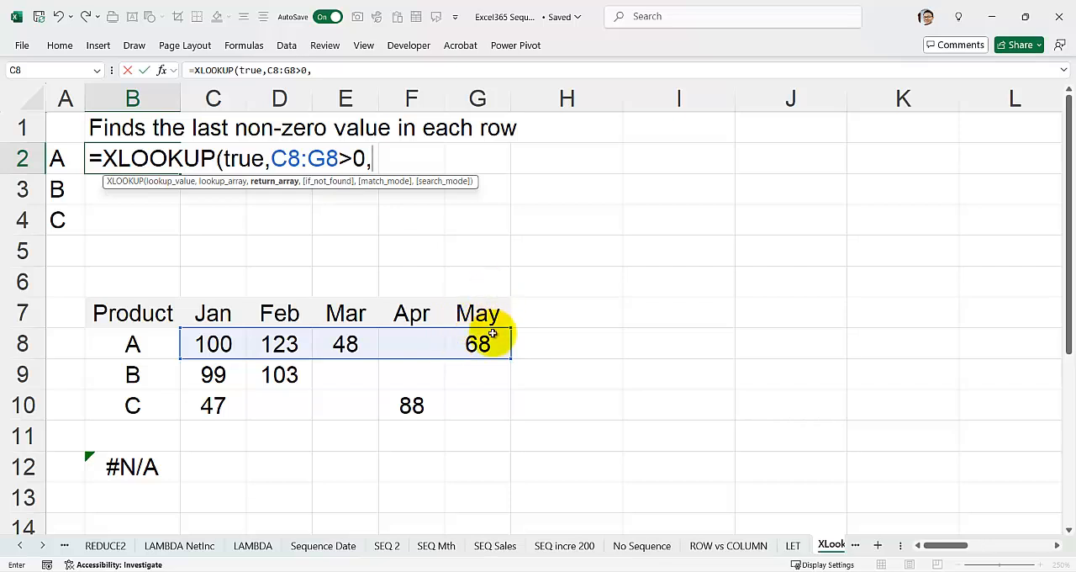
Complete the XLOOKUP with return array C8:G8, the not-found and match arguments empty, and search mode -1 (last-to-first)
left_click_drag(187, 343, 459, 344)
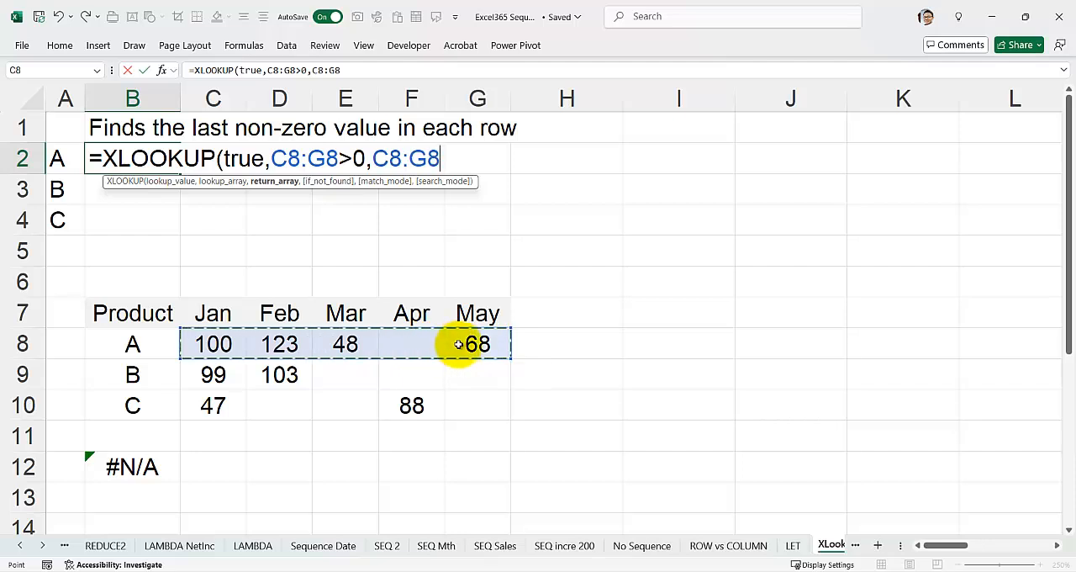
type(",")
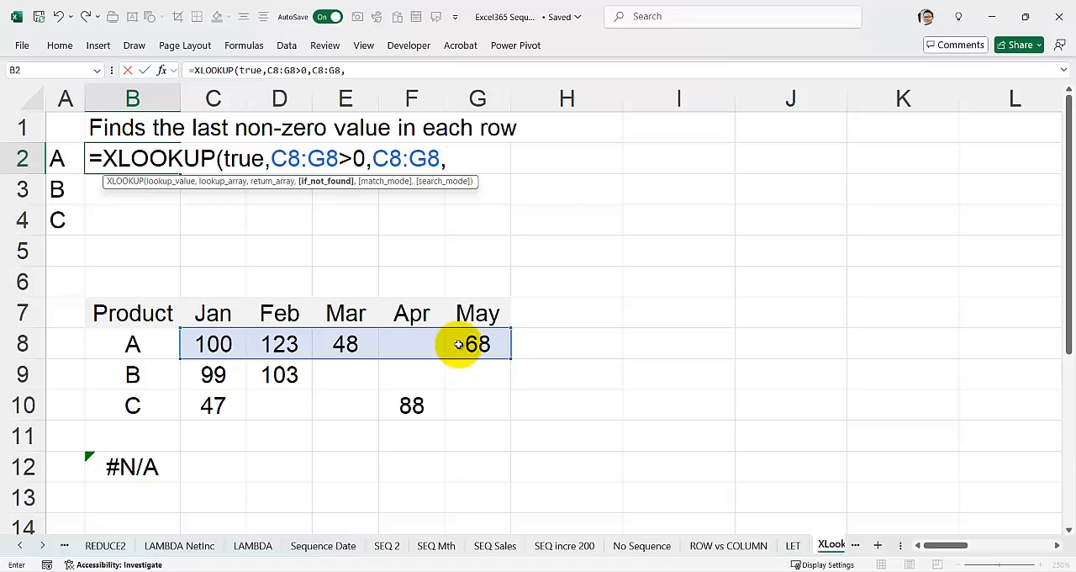
type(",")
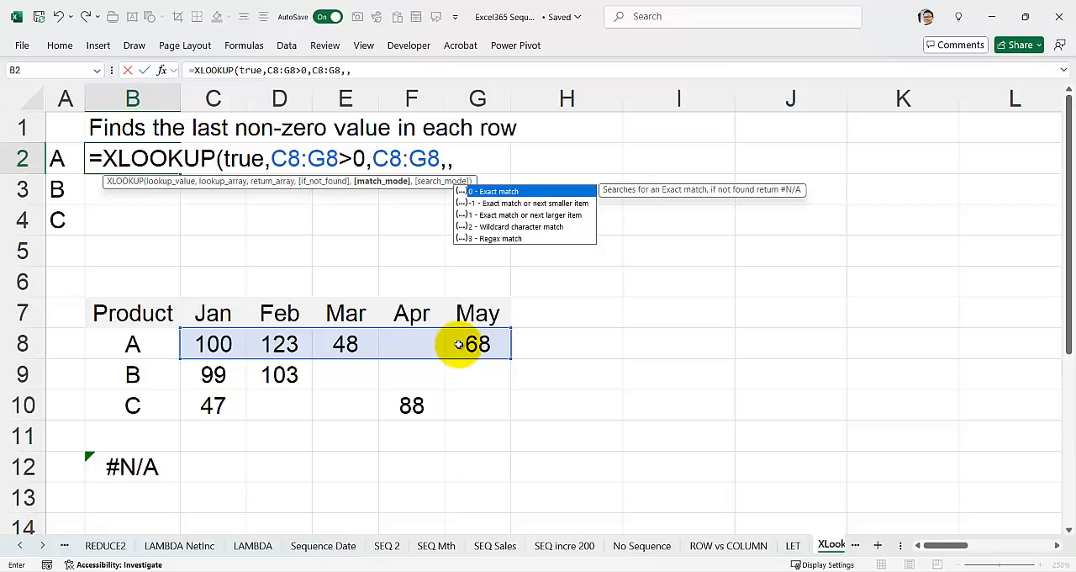
type(",")
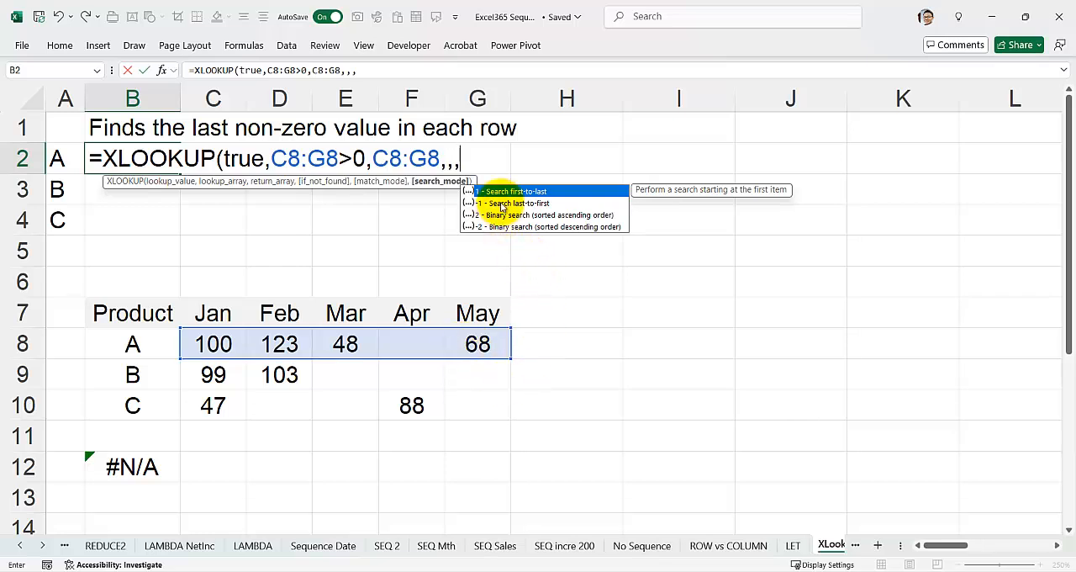
type("-1")
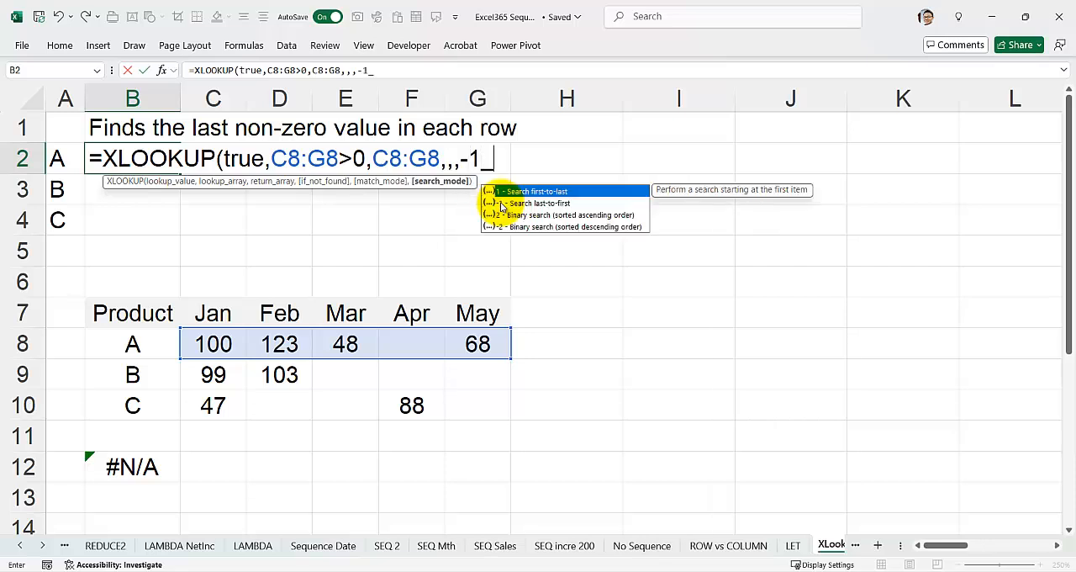
type(")")
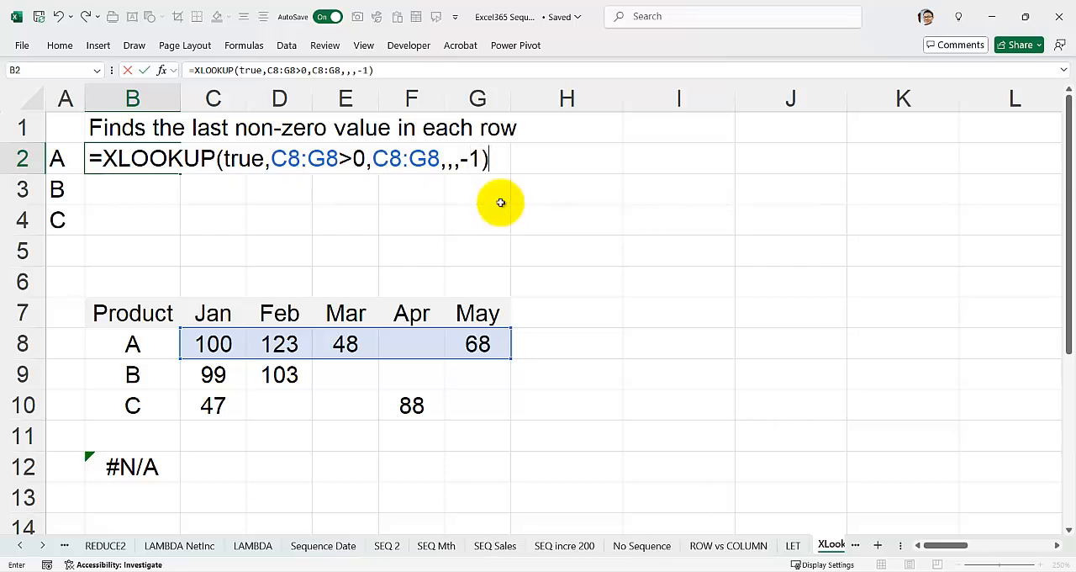
key("Return")
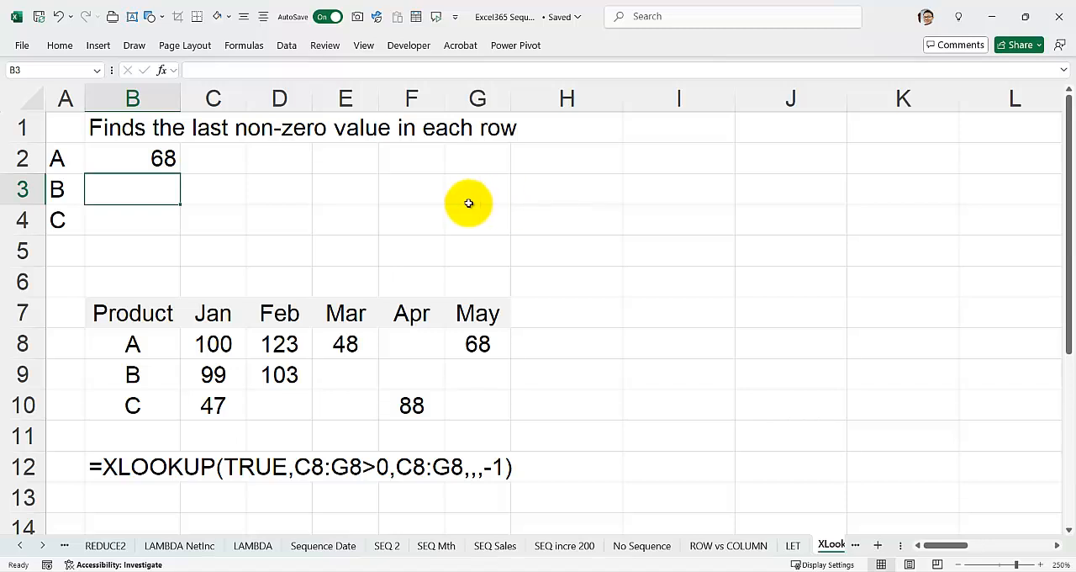
Clear product A's May value in G8 to test the lookup formula
left_click(148, 158)
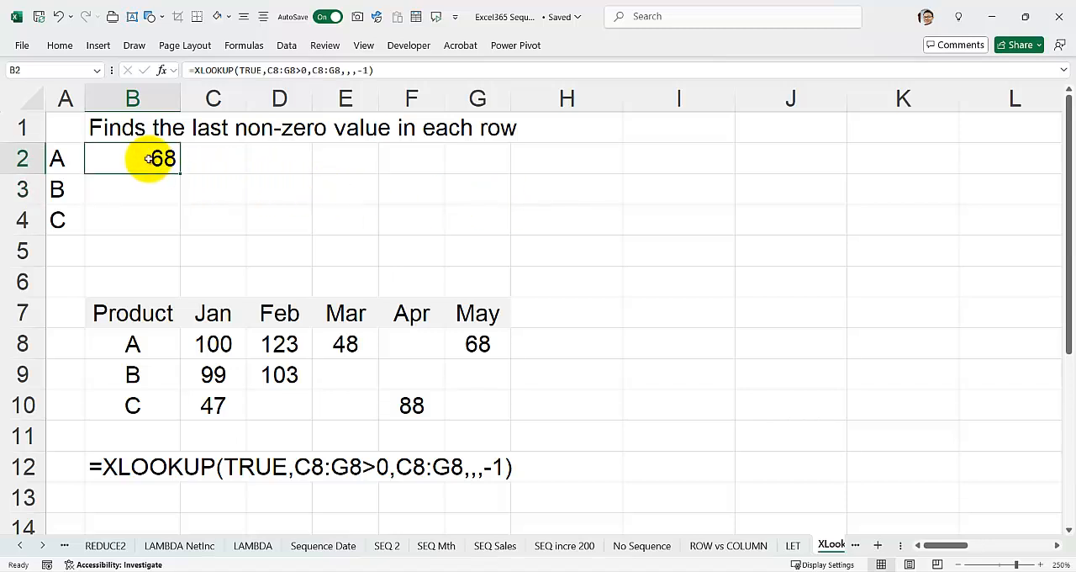
left_click(468, 343)
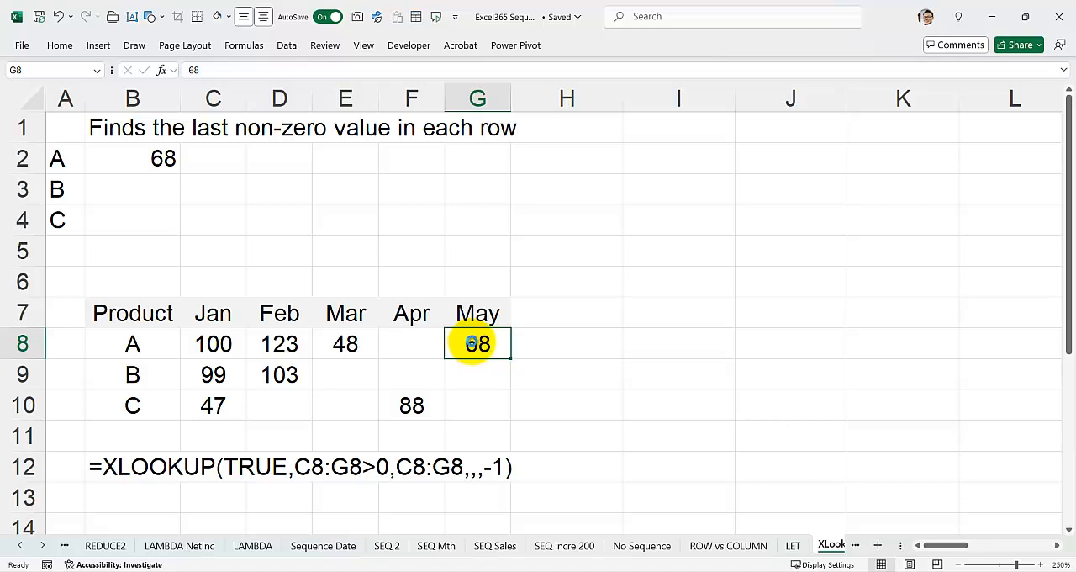
key("Delete")
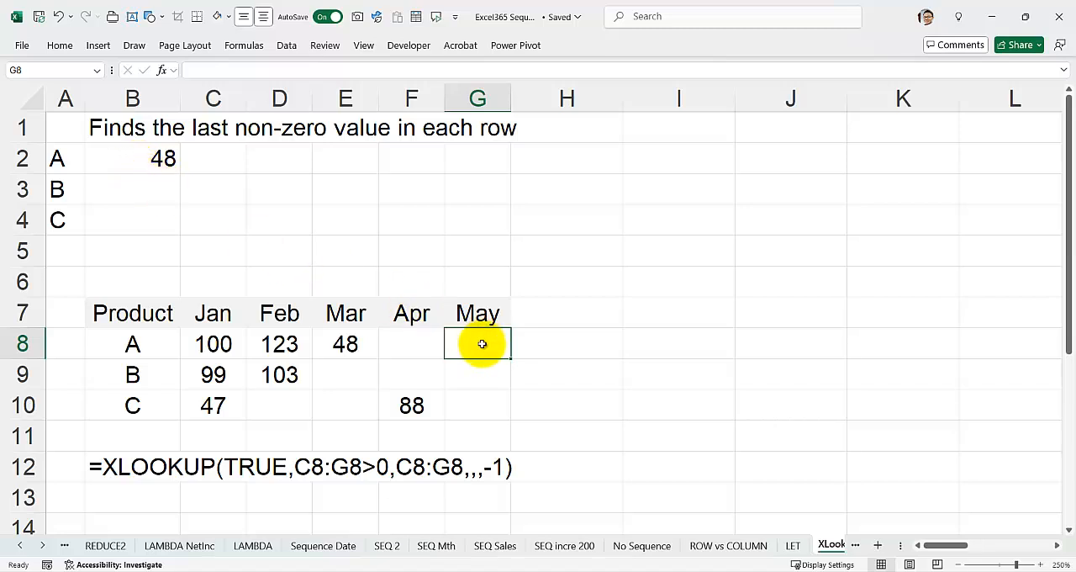
Extend both the lookup and return arrays of the XLOOKUP formula in B2 to C8:G10
left_click(133, 160)
double_click(133, 160)
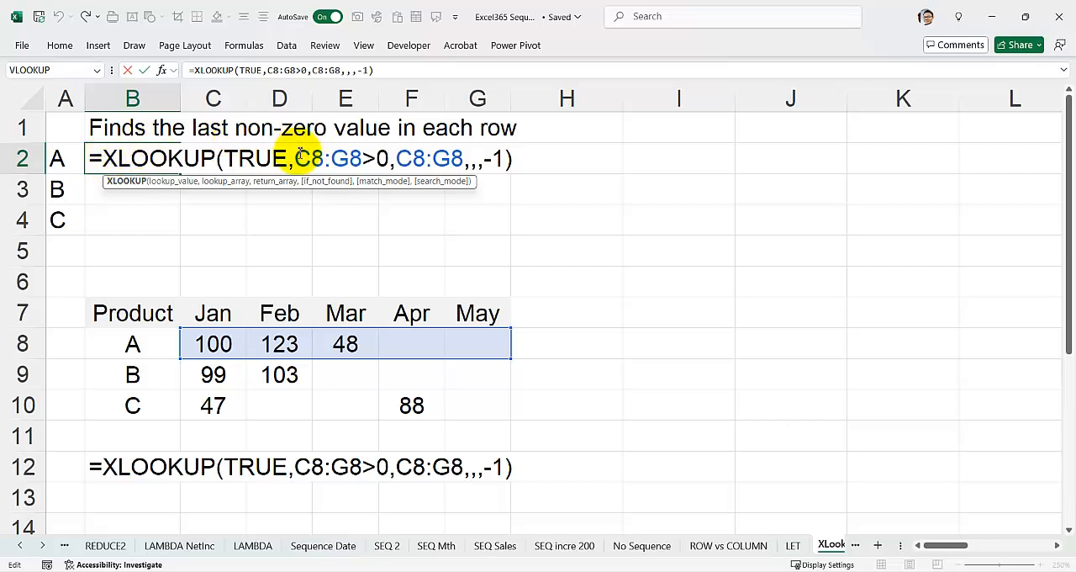
left_click_drag(297, 158, 363, 158)
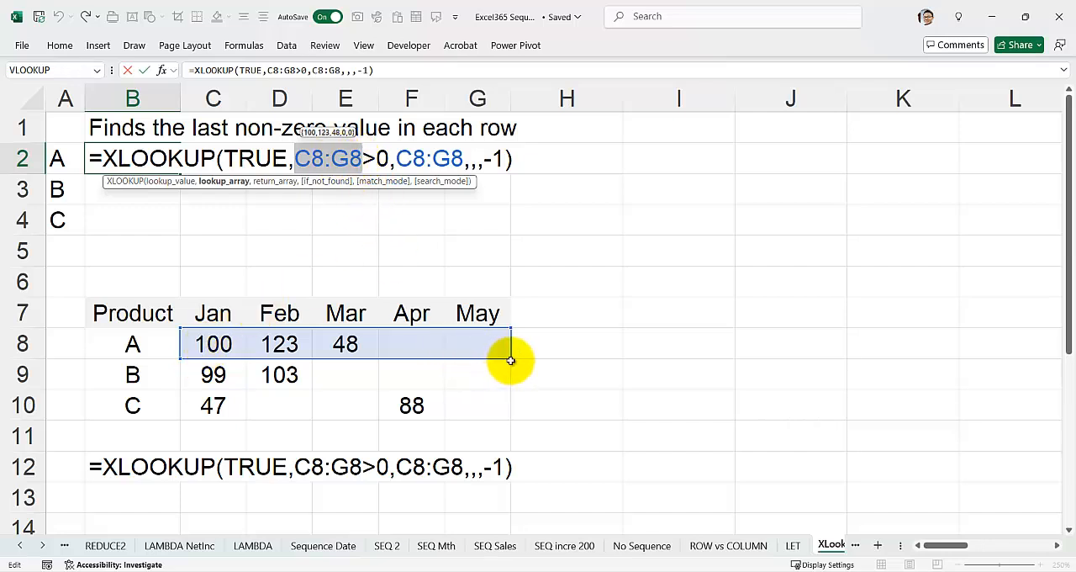
left_click_drag(508, 357, 510, 415)
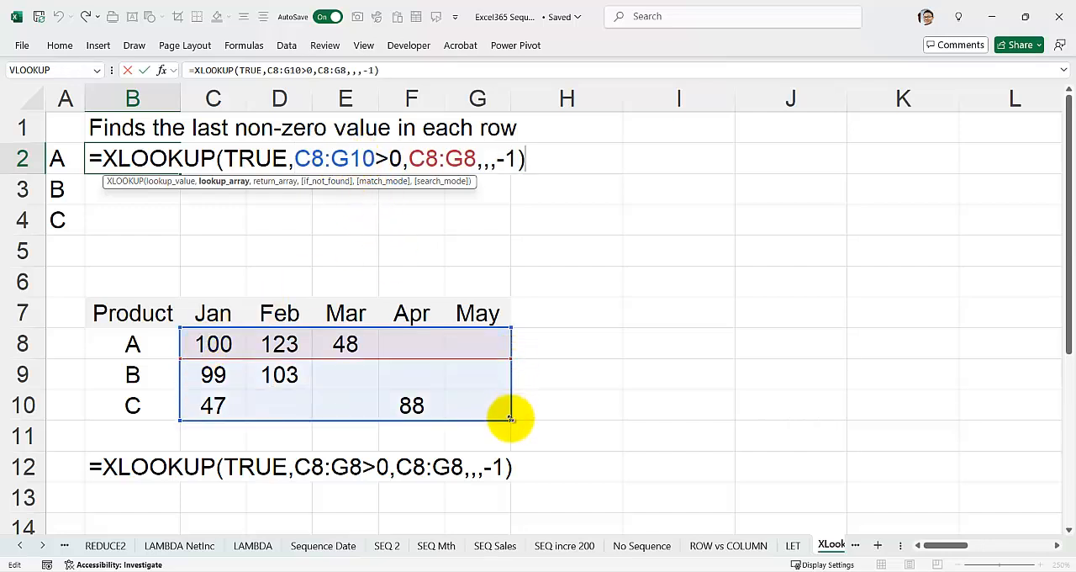
left_click(471, 158)
key("BackSpace")
type("10")
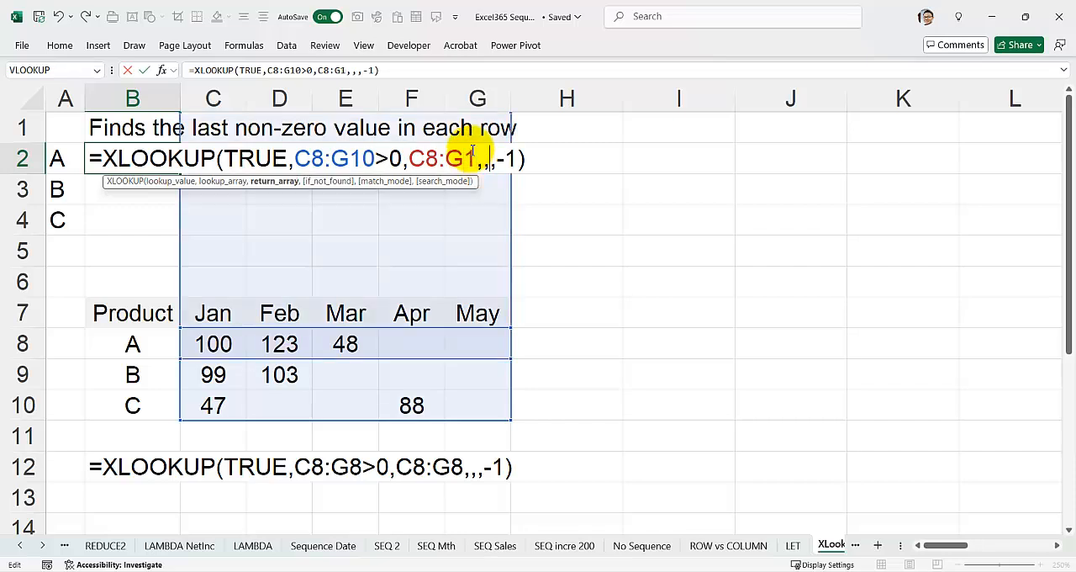
key("Return")
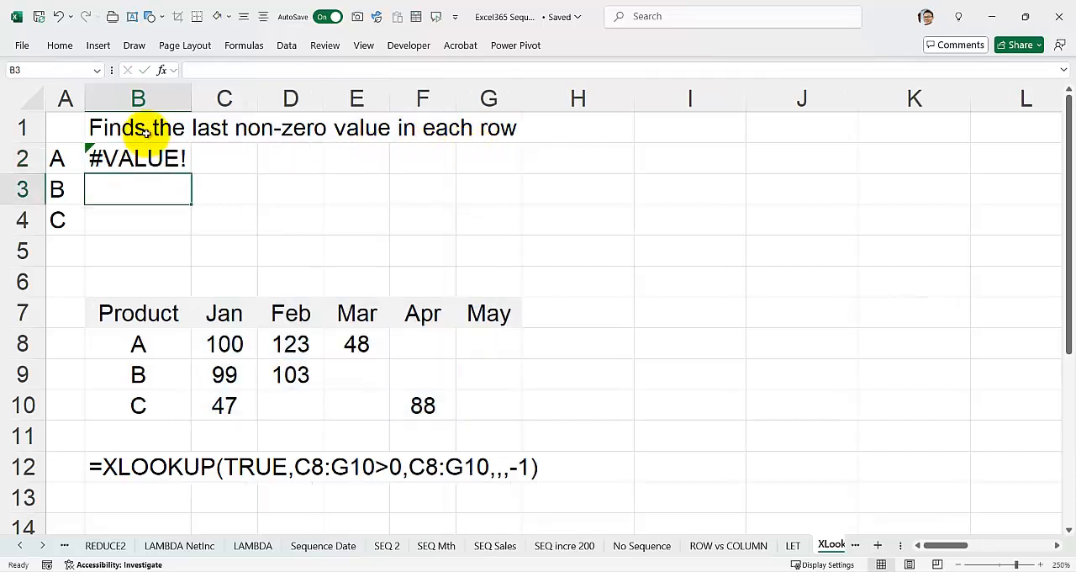
Shrink both the lookup and return arrays of the XLOOKUP formula in B2 to C8:G8
double_click(128, 158)
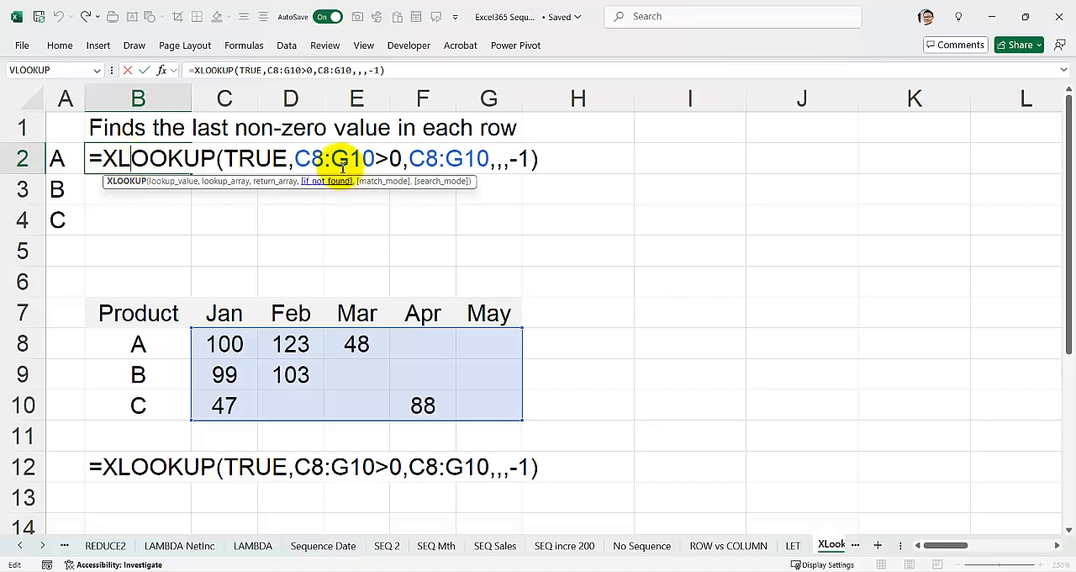
left_click_drag(297, 158, 360, 169)
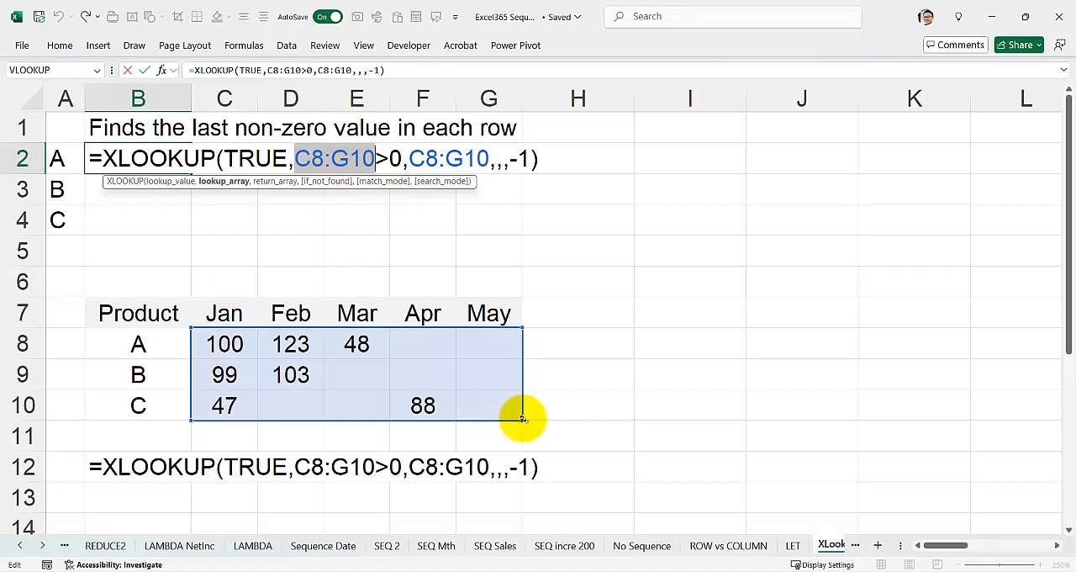
left_click_drag(516, 415, 521, 353)
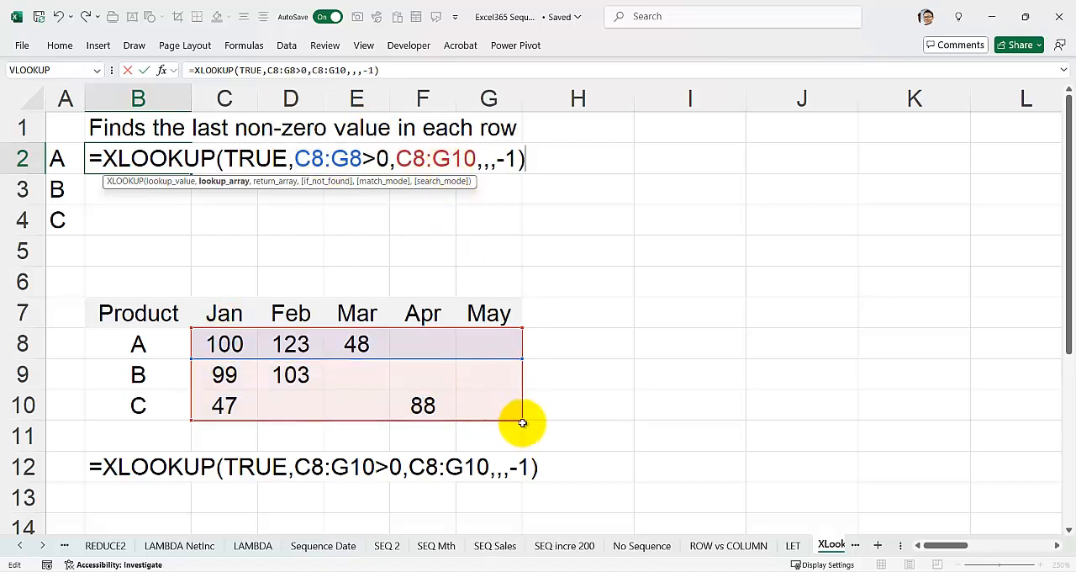
left_click_drag(521, 418, 523, 355)
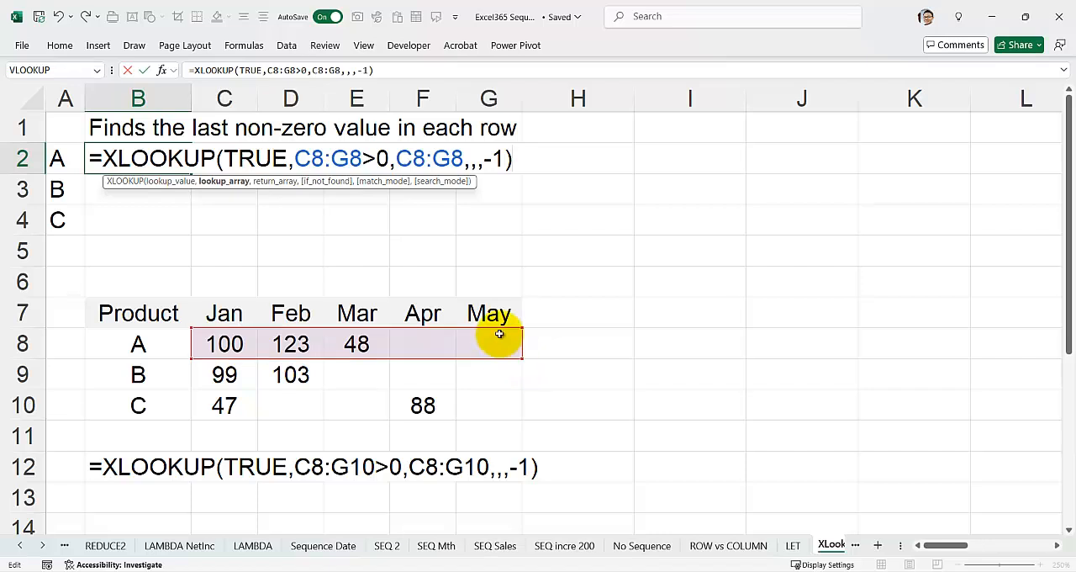
key("Return")
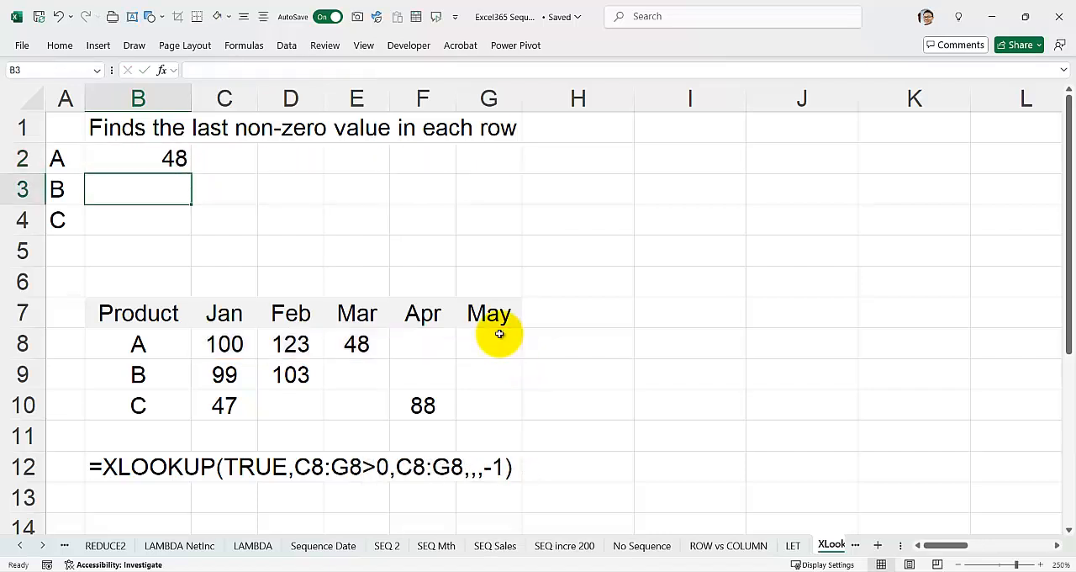
Wrap the XLOOKUP formula in B2 in a BYROW function with C8:G10 as its array
double_click(132, 158)
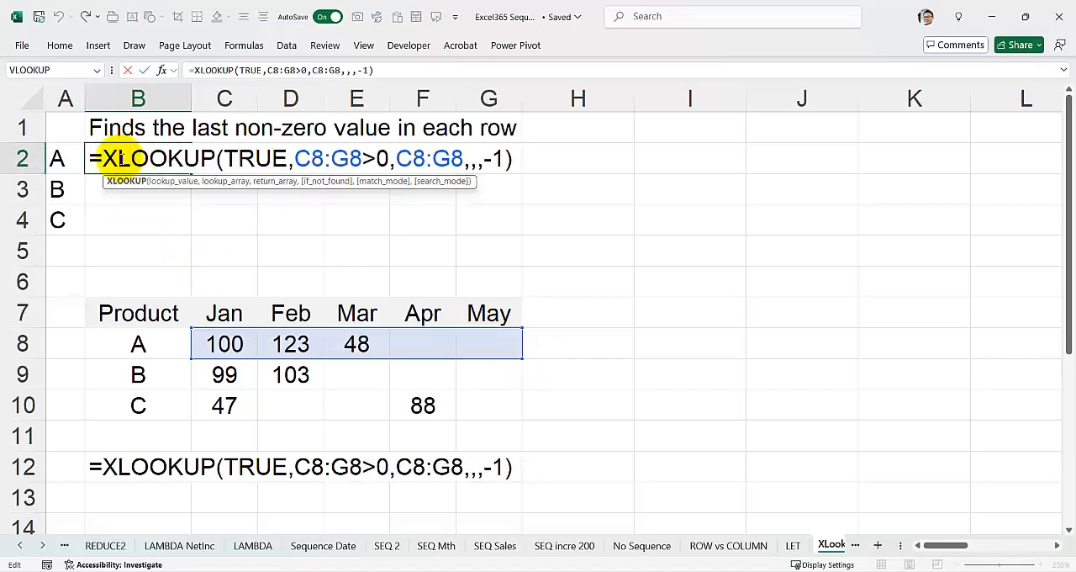
left_click(109, 158)
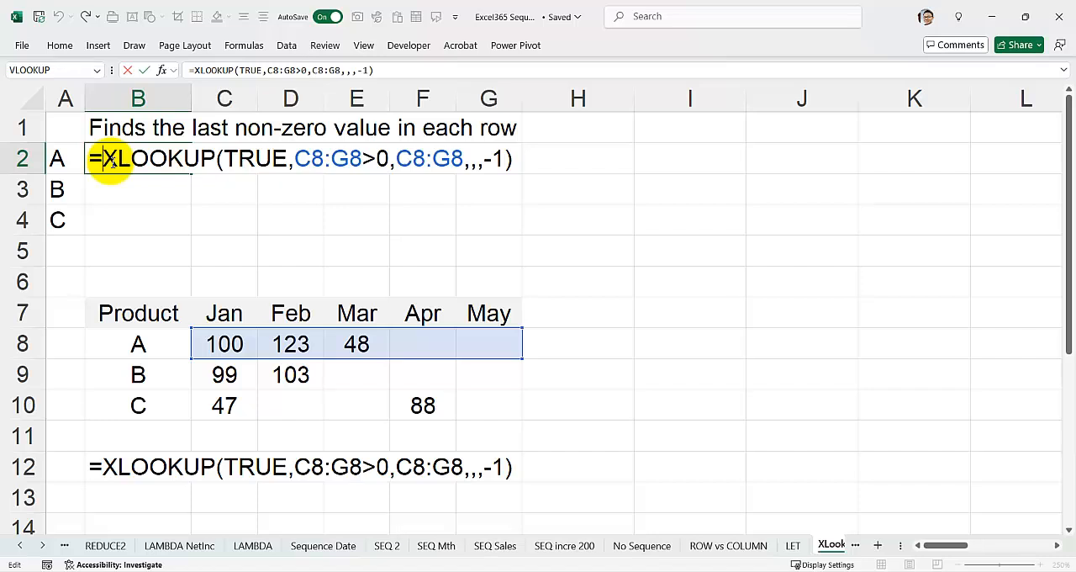
type("BYROW(")
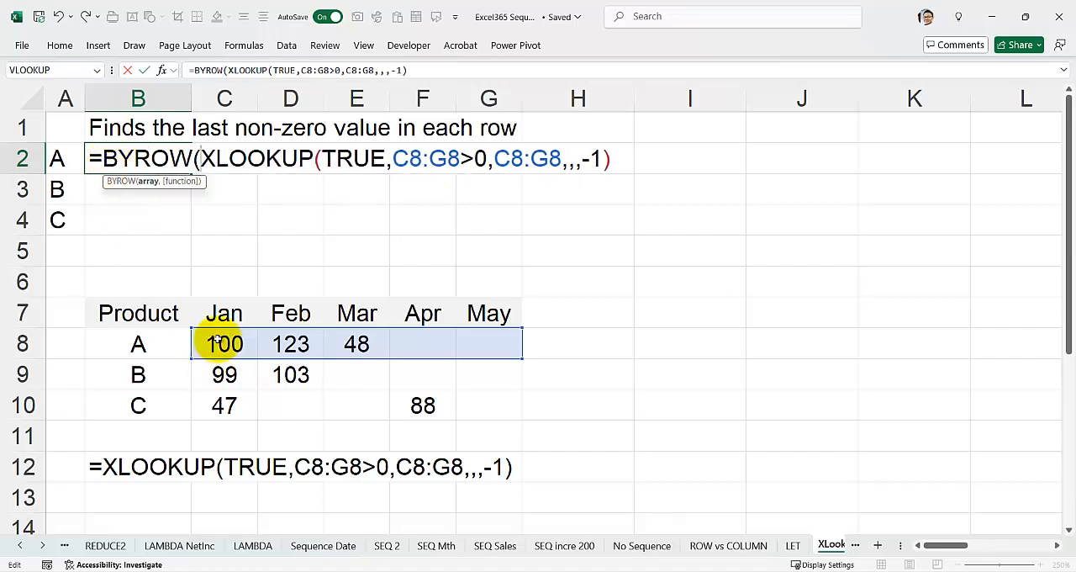
left_click_drag(221, 345, 491, 396)
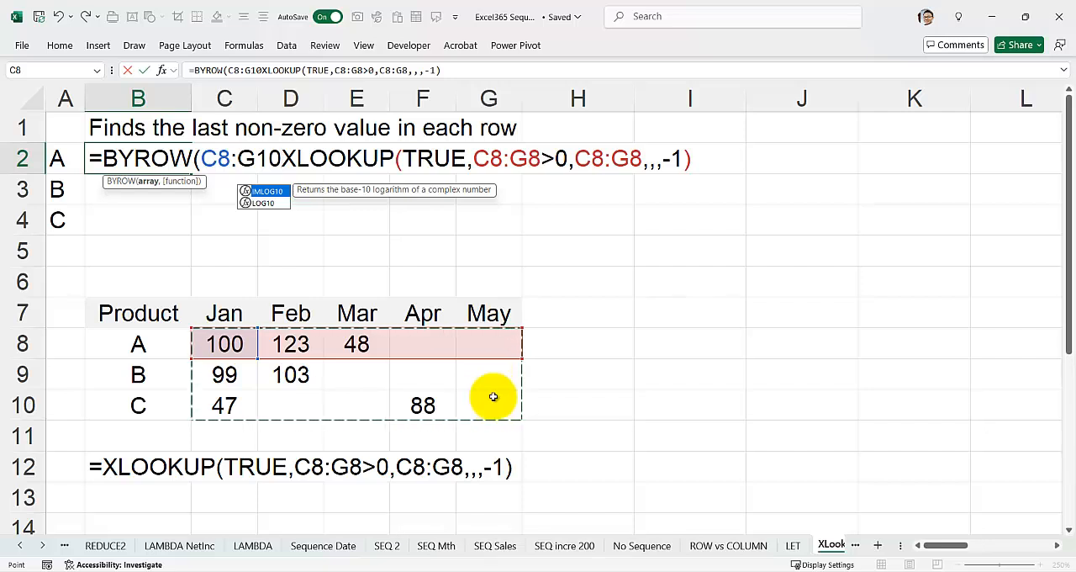
type(",")
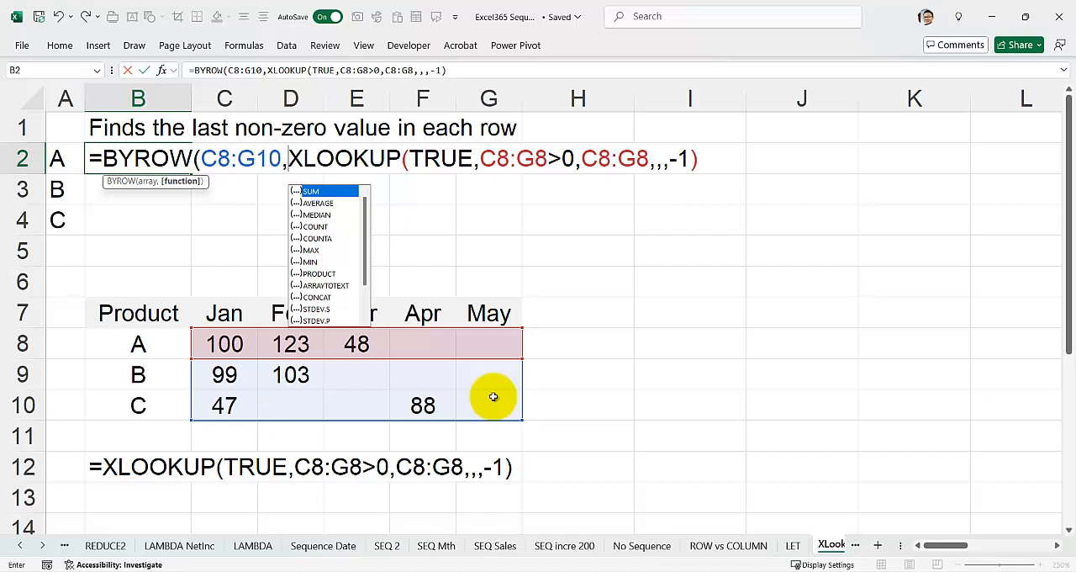
left_click(494, 70)
type(")")
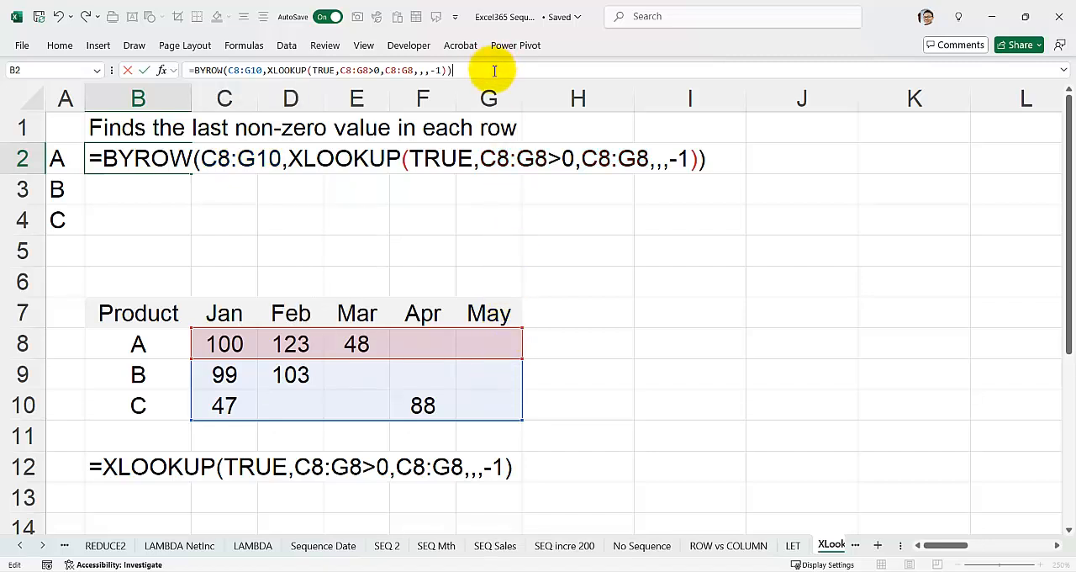
key("Return")
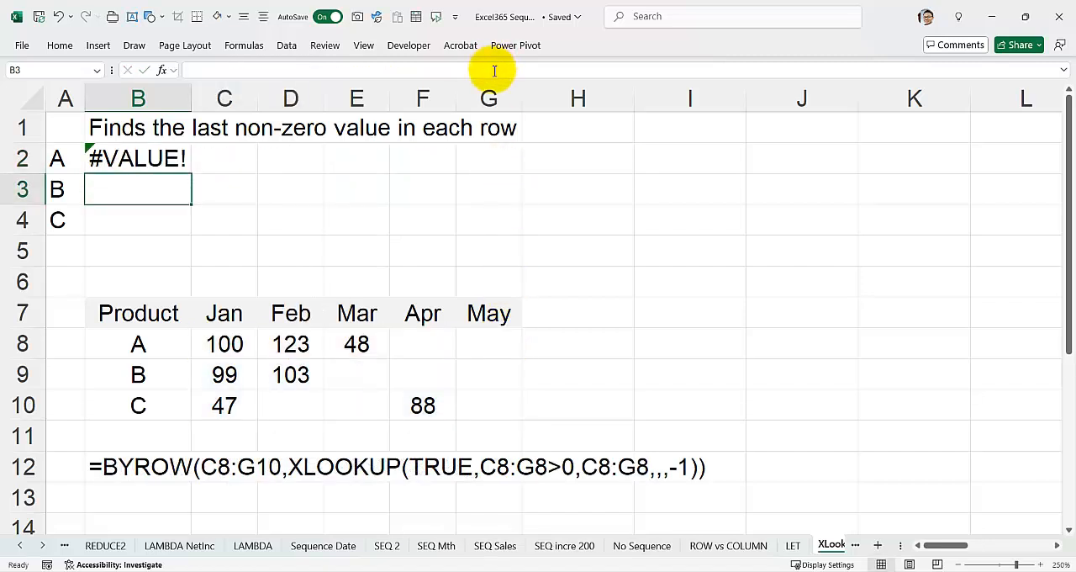
Enclose the XLOOKUP inside B2's BYROW formula in a LAMBDA with parameter r
double_click(130, 160)
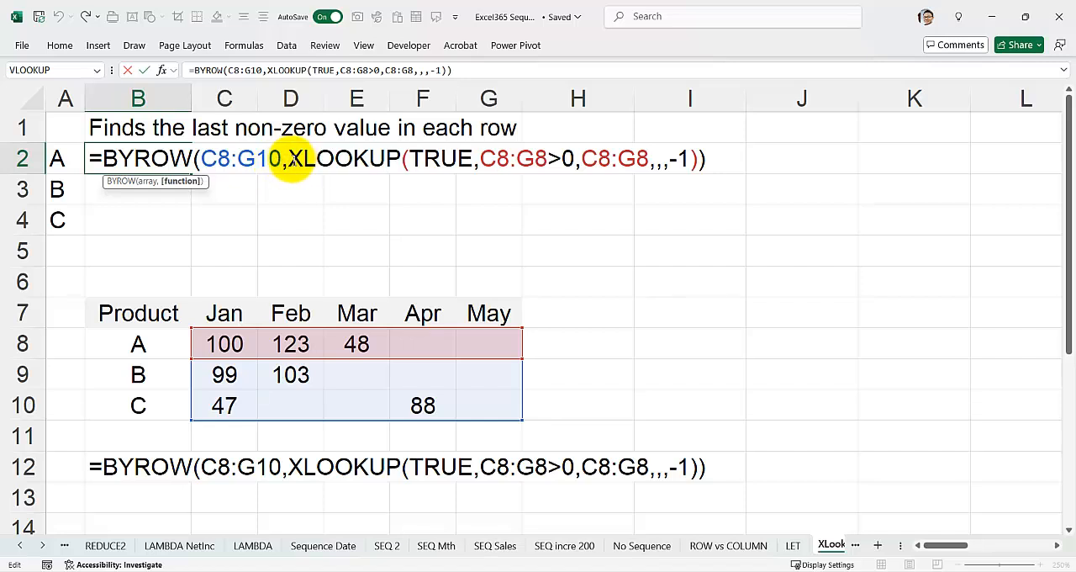
left_click(288, 157)
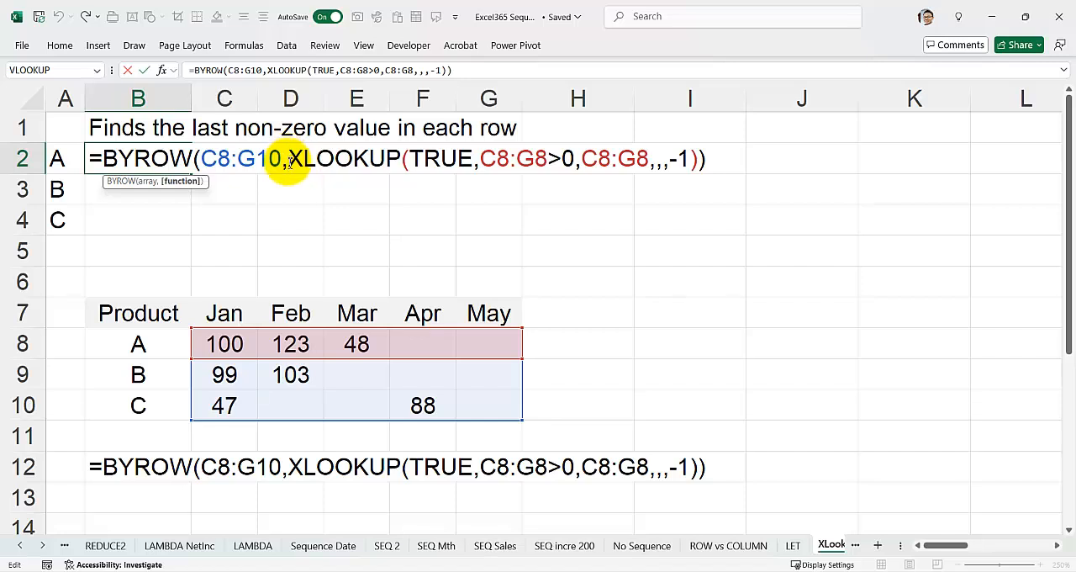
type("LAMBDA(")
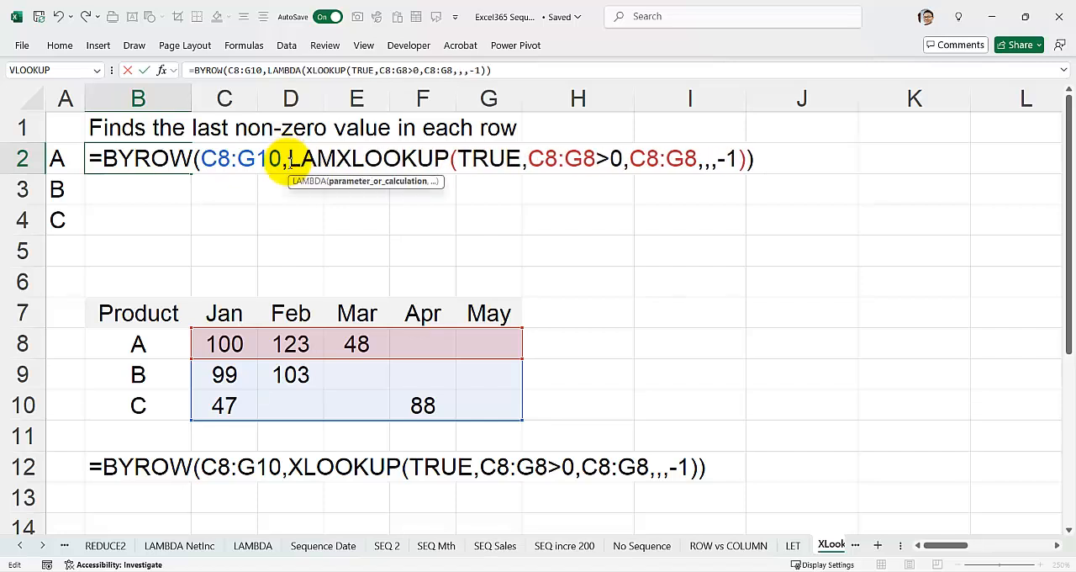
key("Tab")
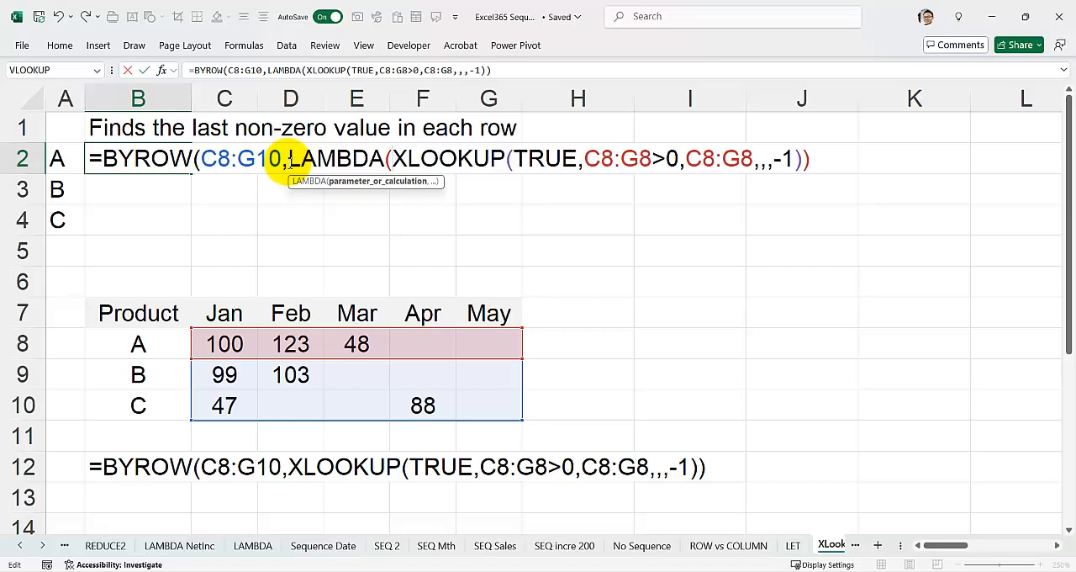
type("r,")
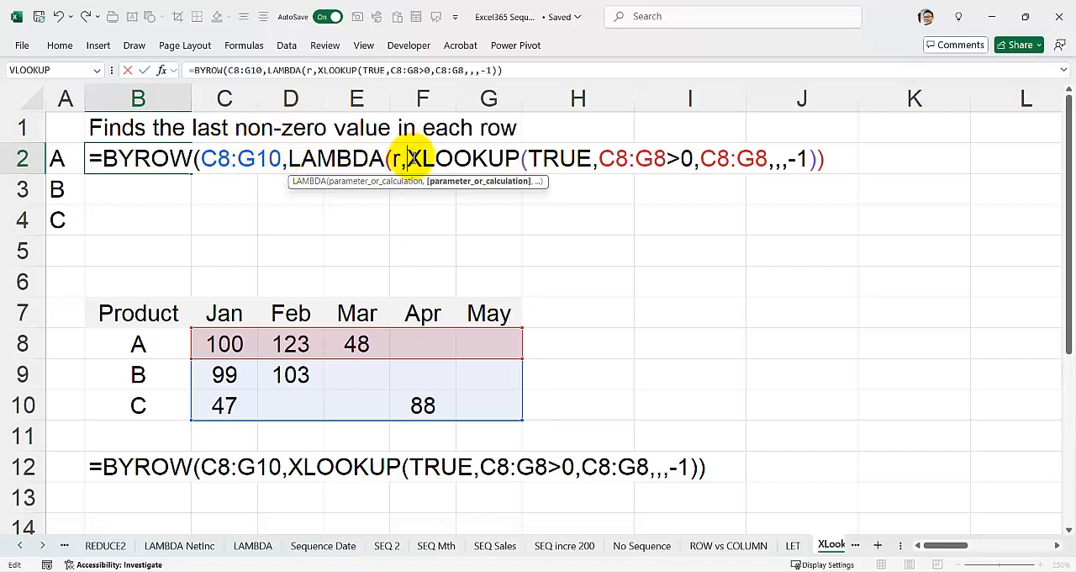
left_click_drag(407, 158, 816, 163)
left_click(821, 166)
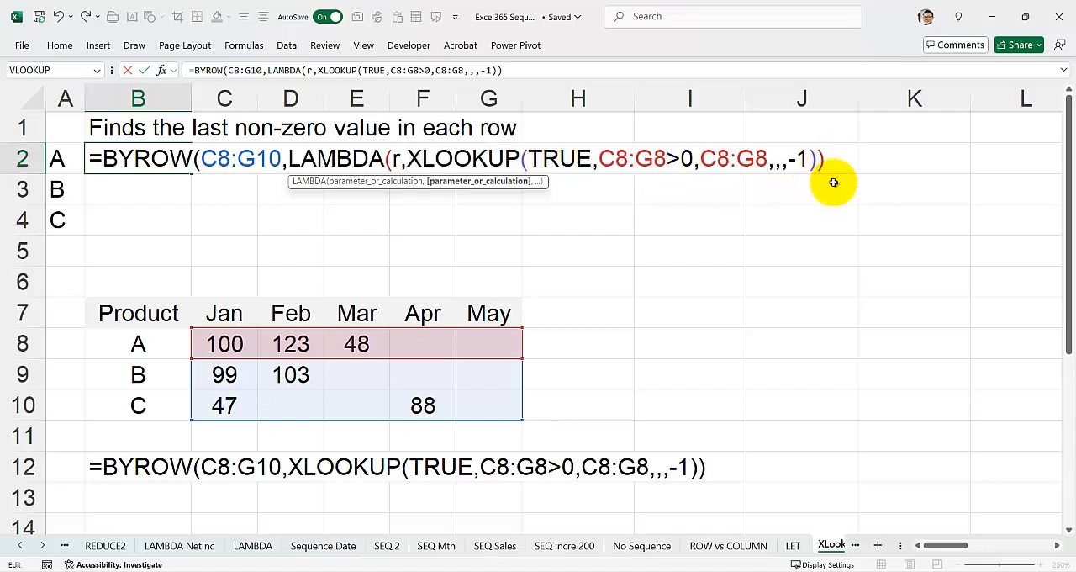
type(")")
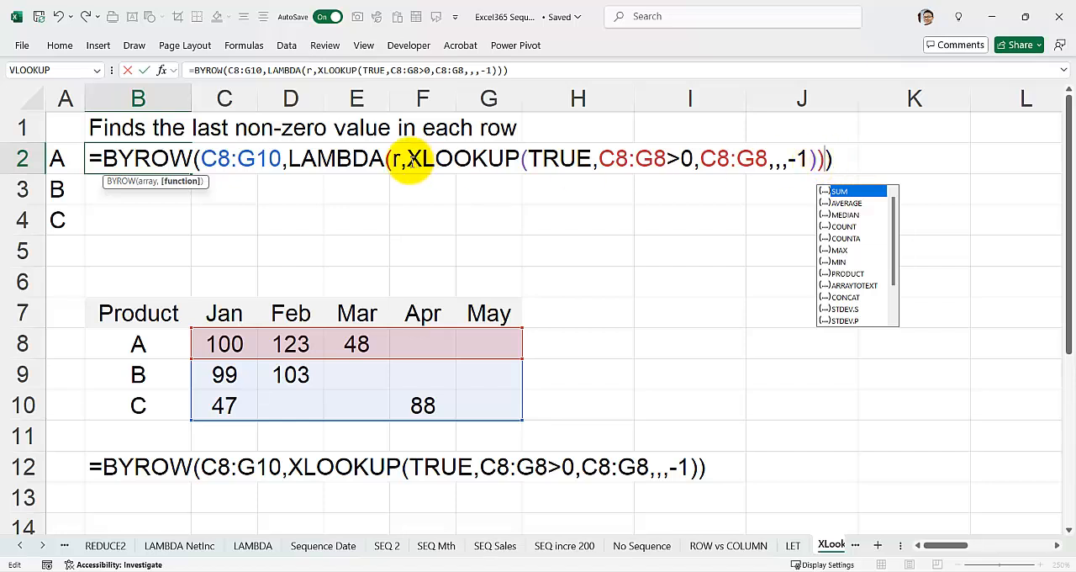
left_click(834, 160)
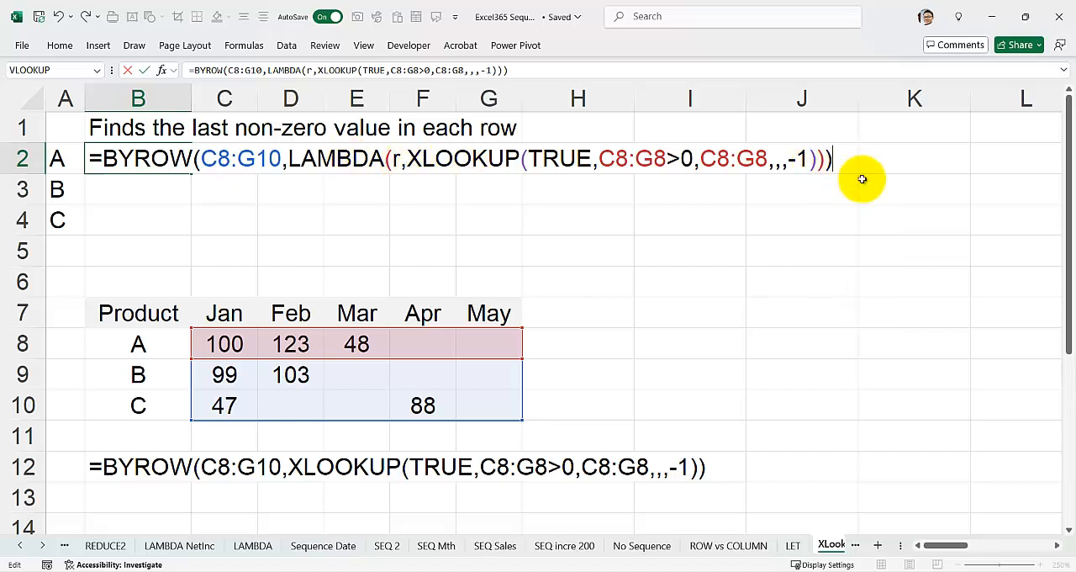
key("Return")
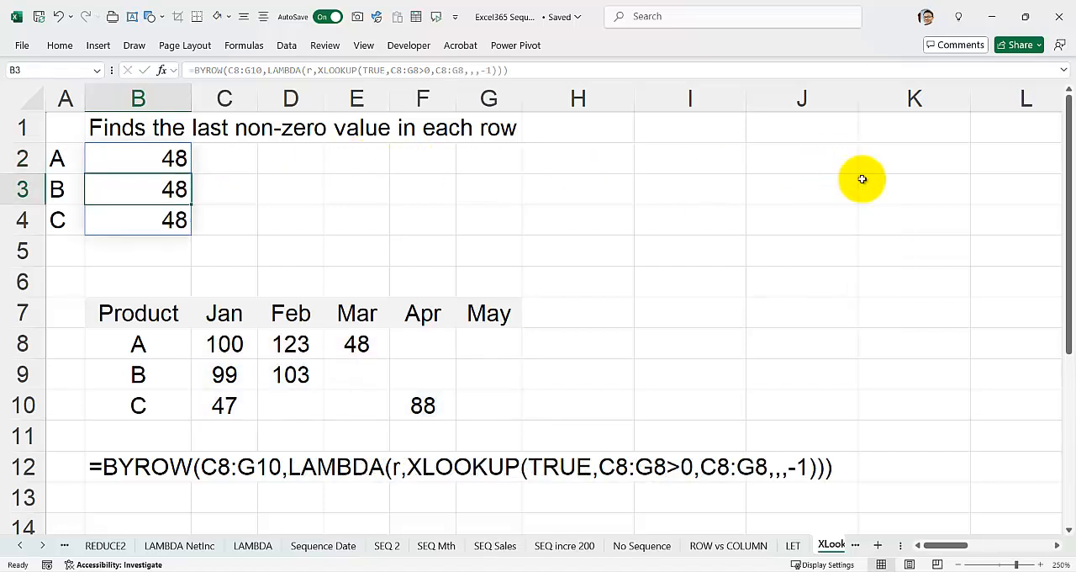
Replace both C8:G8 references in B2's XLOOKUP with the LAMBDA parameter r, as lookup array r>0 and return array r
left_click(167, 156)
double_click(167, 156)
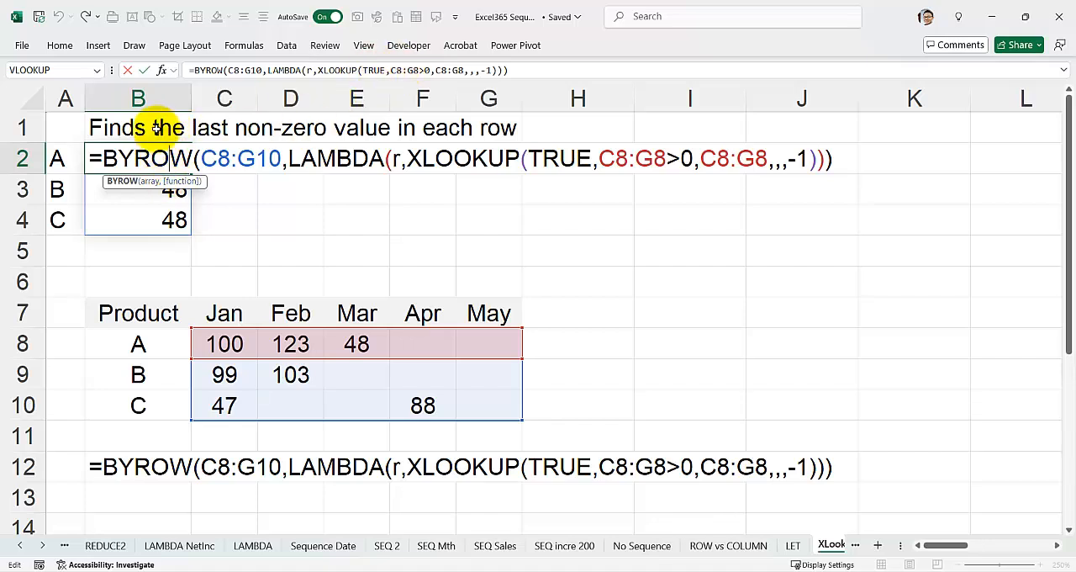
double_click(145, 159)
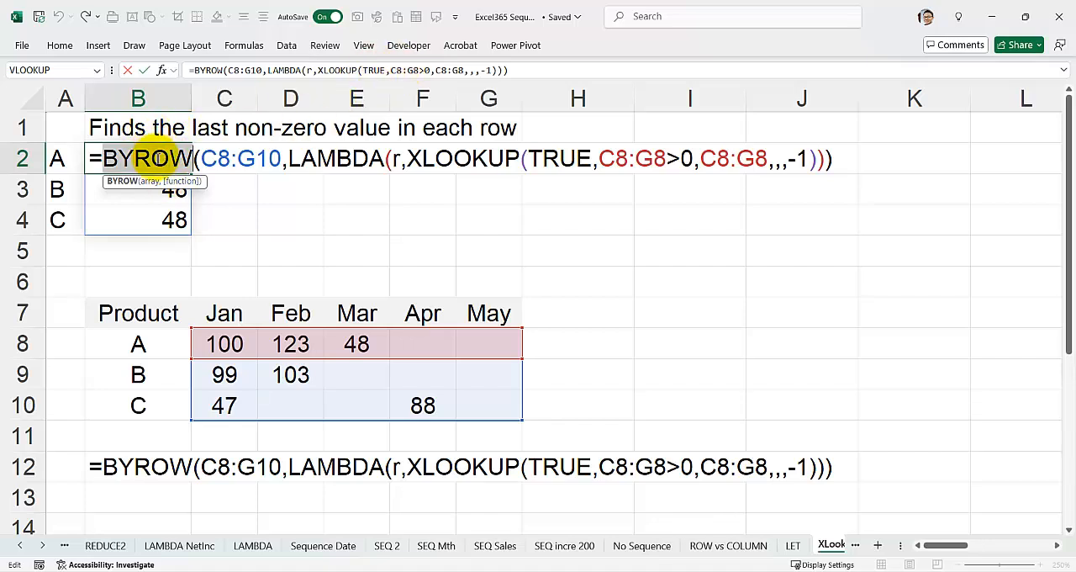
left_click(402, 158)
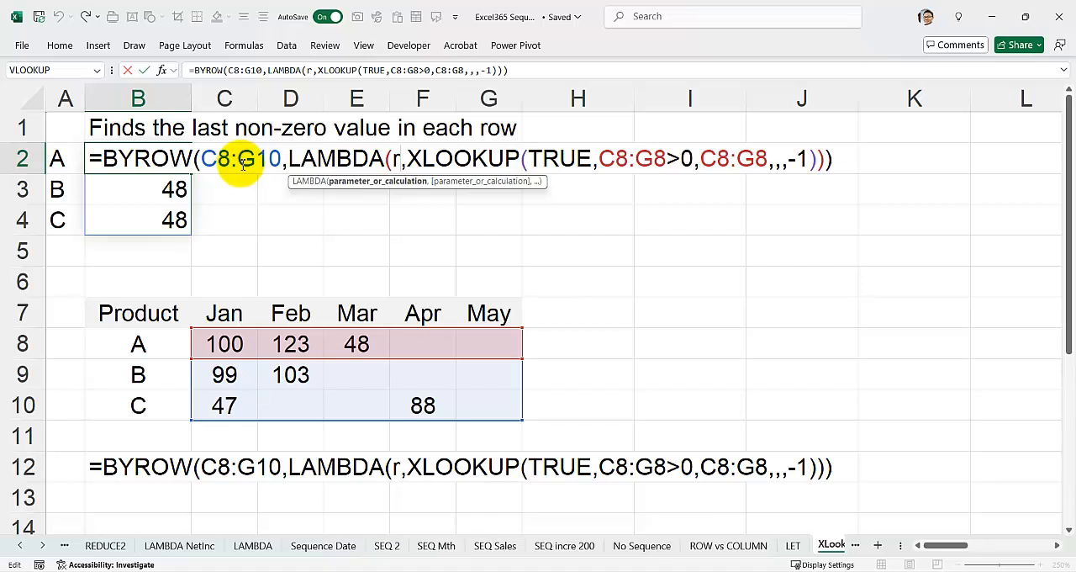
left_click_drag(598, 160, 664, 160)
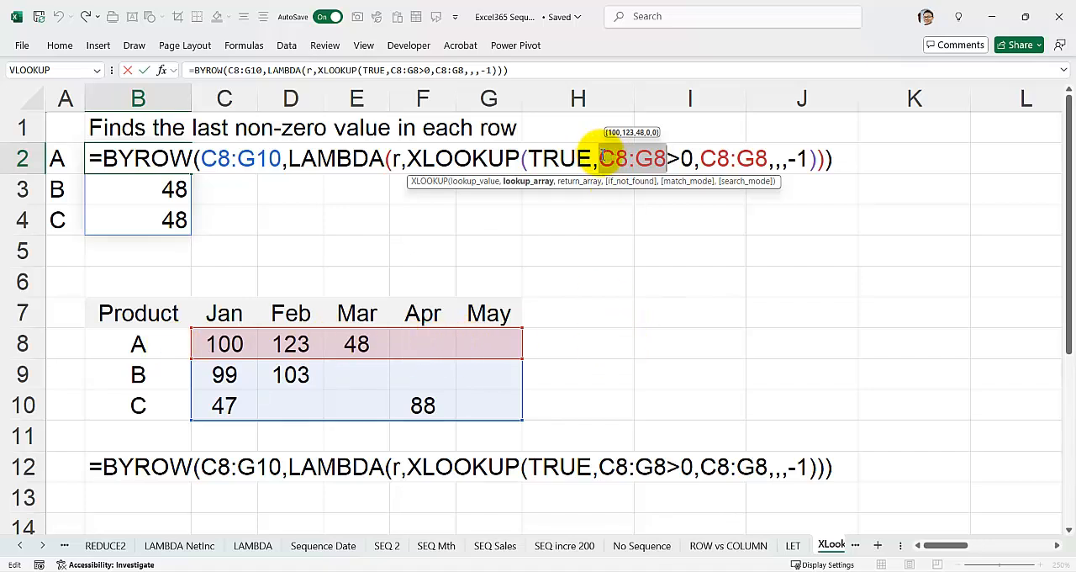
type("r")
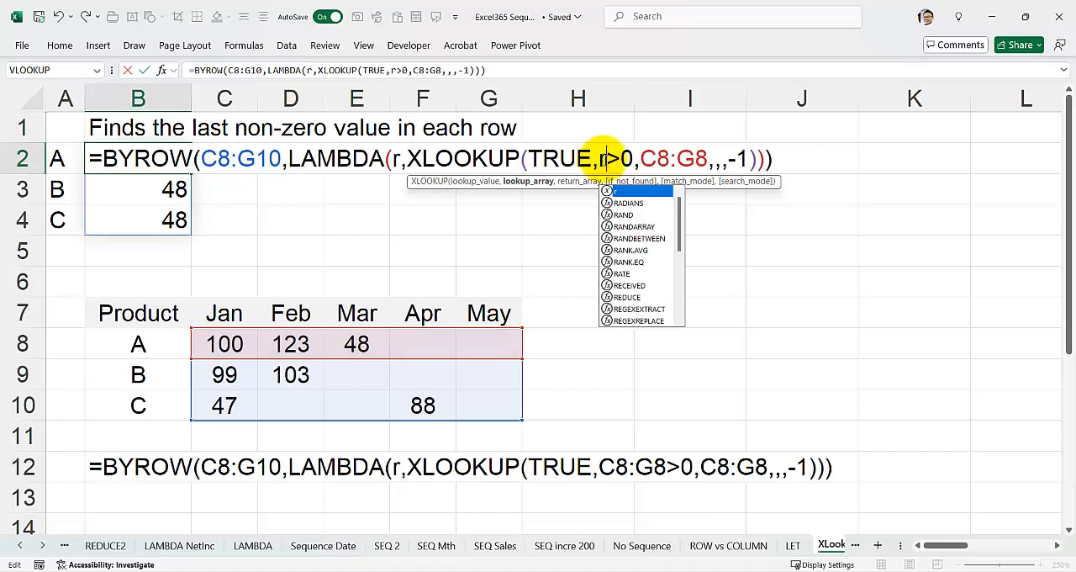
left_click_drag(639, 158, 706, 158)
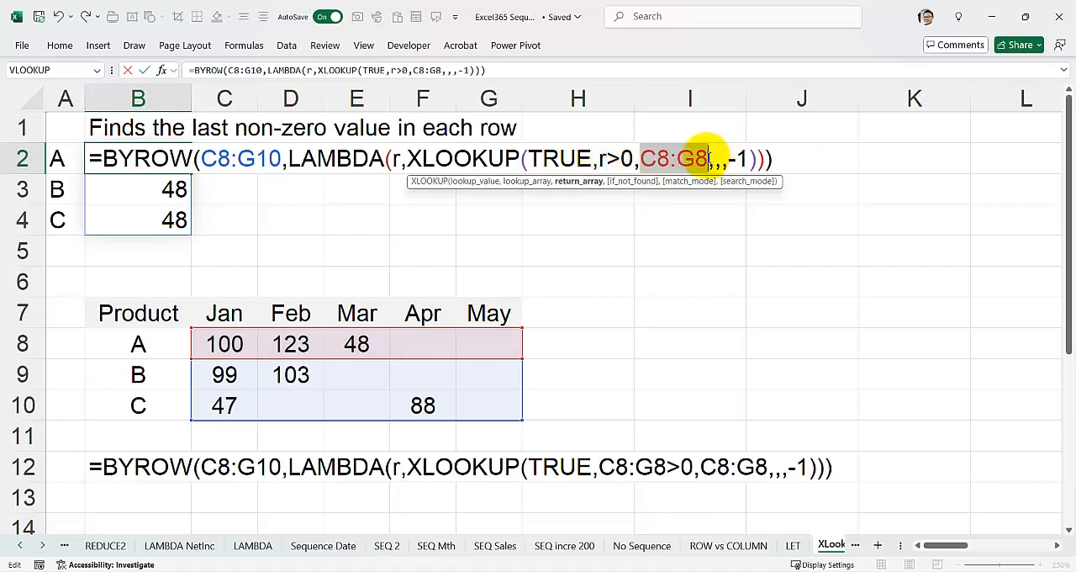
type("r")
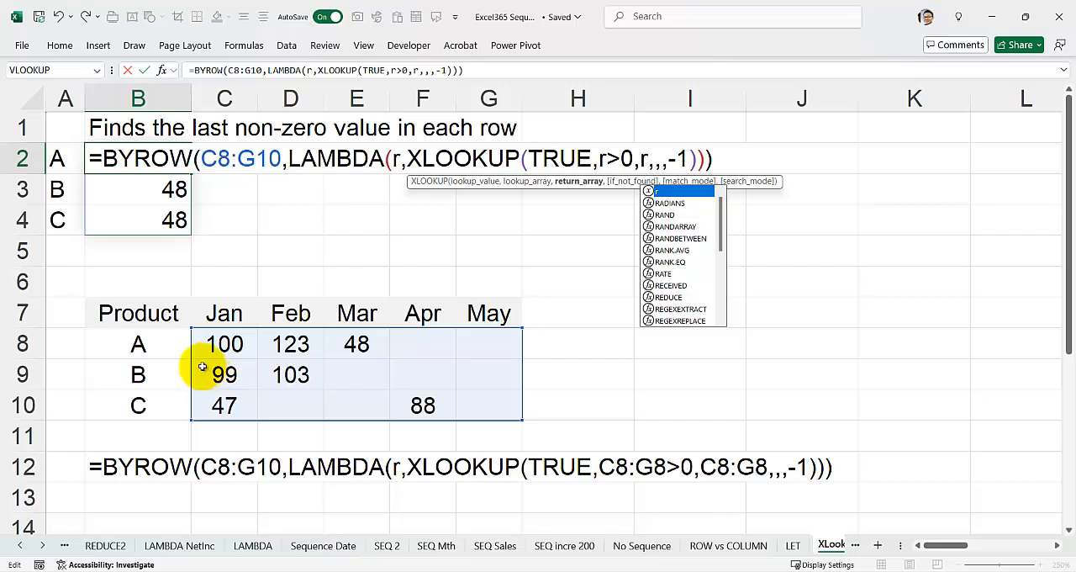
key("Return")
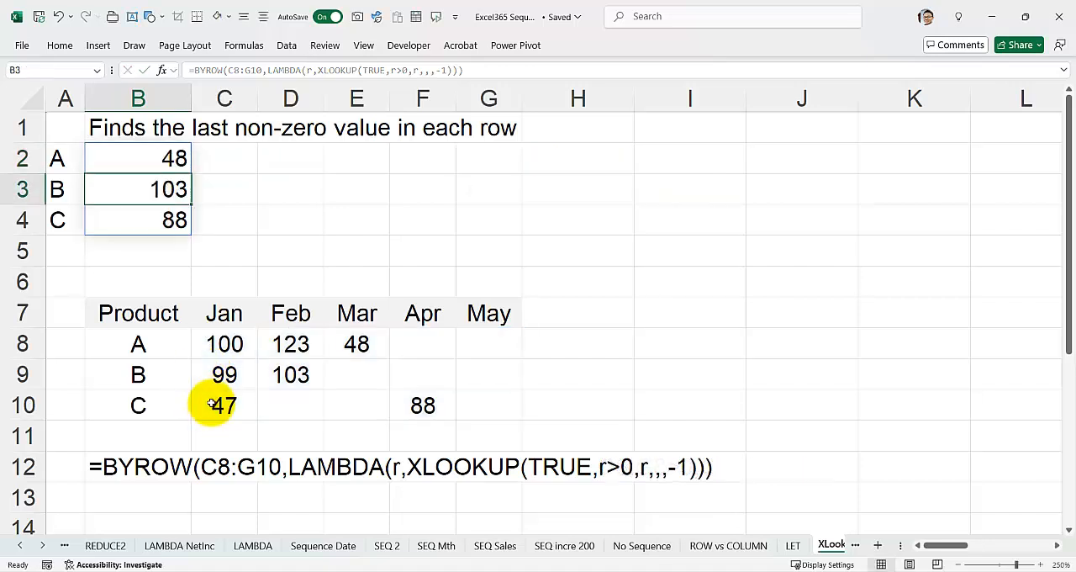
Enter 98 as product B's April value in F9 and check product B's result in B3
left_click(294, 377)
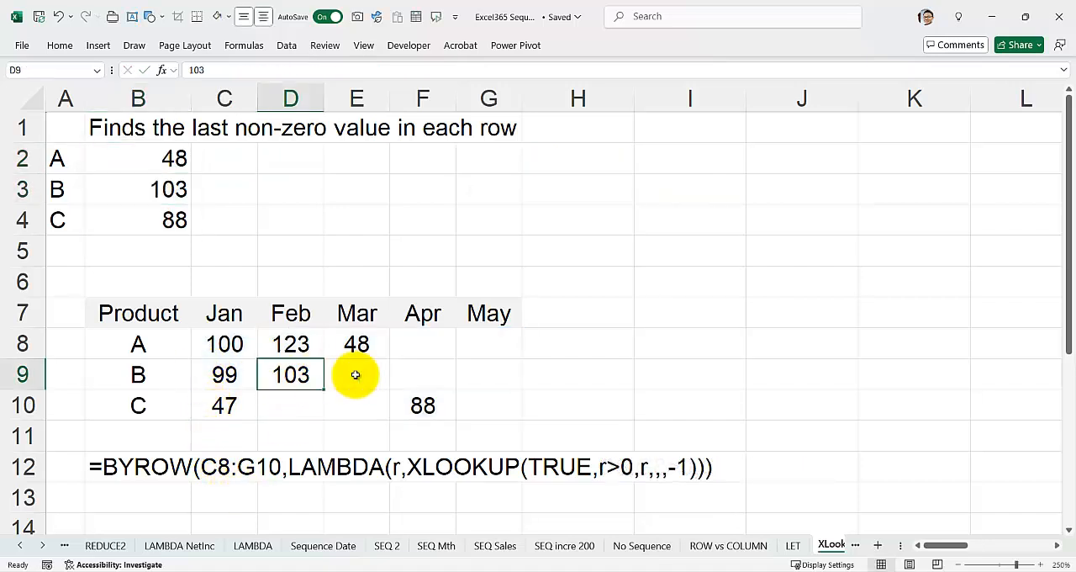
left_click(437, 373)
type("98")
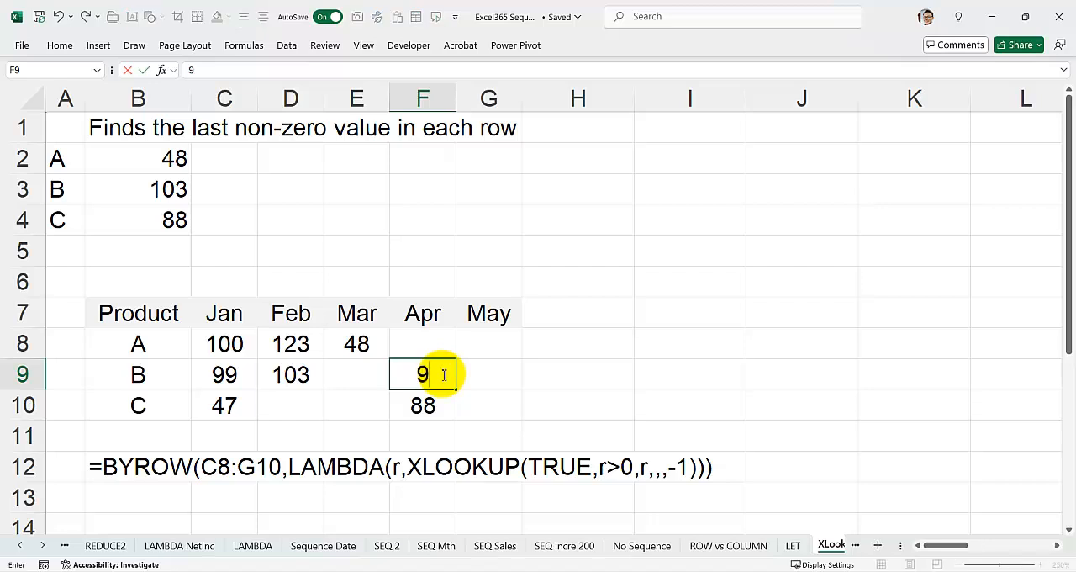
key("Return")
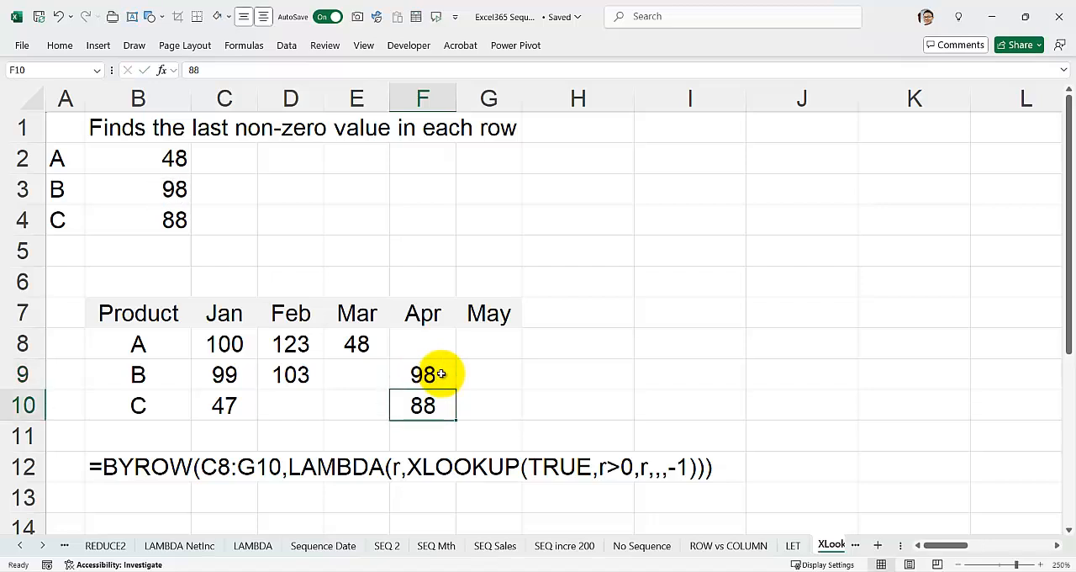
left_click(145, 180)
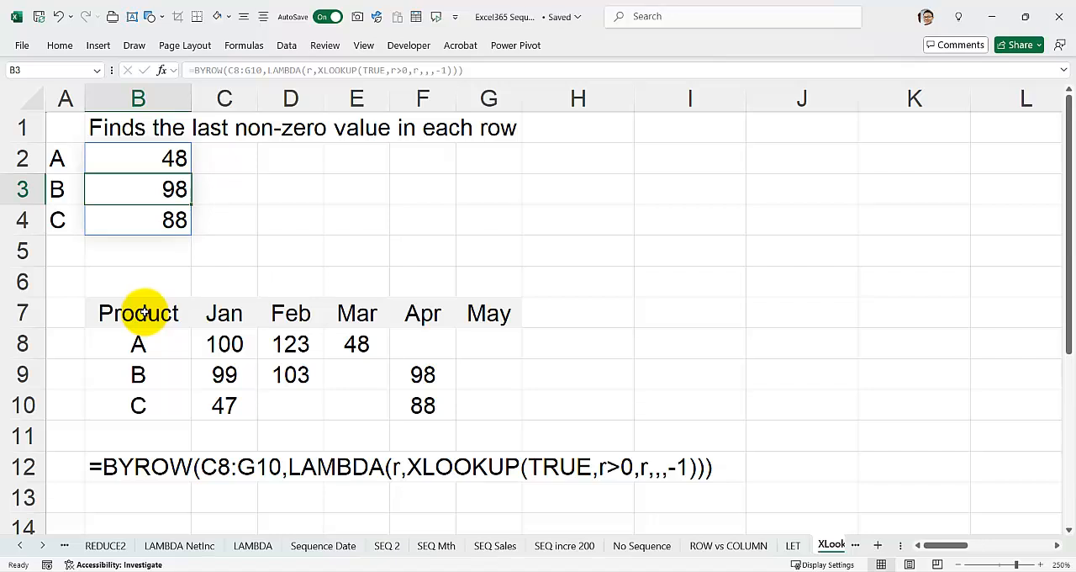
Open the BYROW worksheet and examine the column-sum formula in A5
left_click_drag(896, 545, 942, 548)
left_click(878, 547)
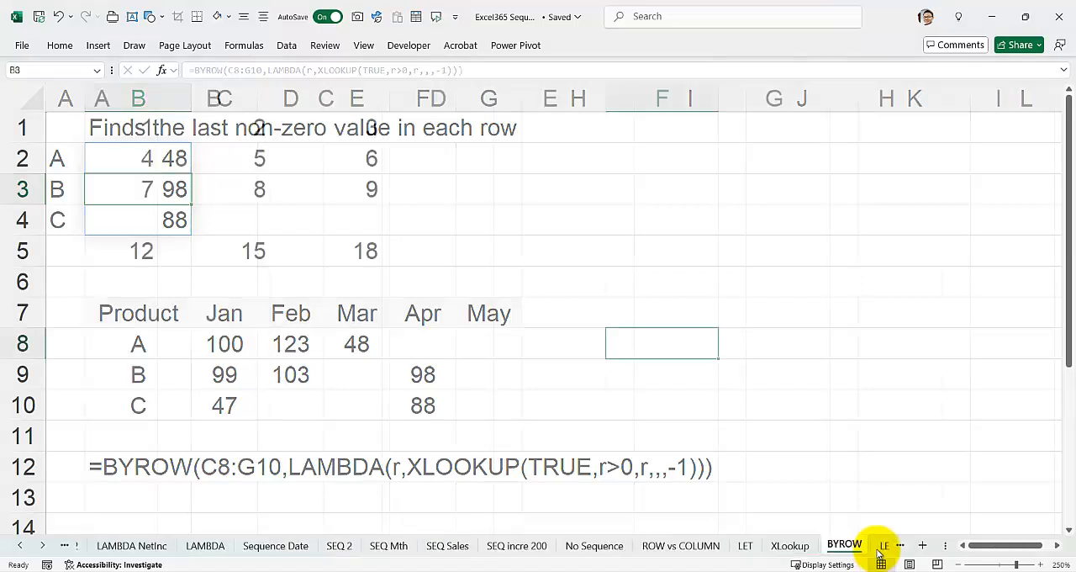
left_click(105, 251)
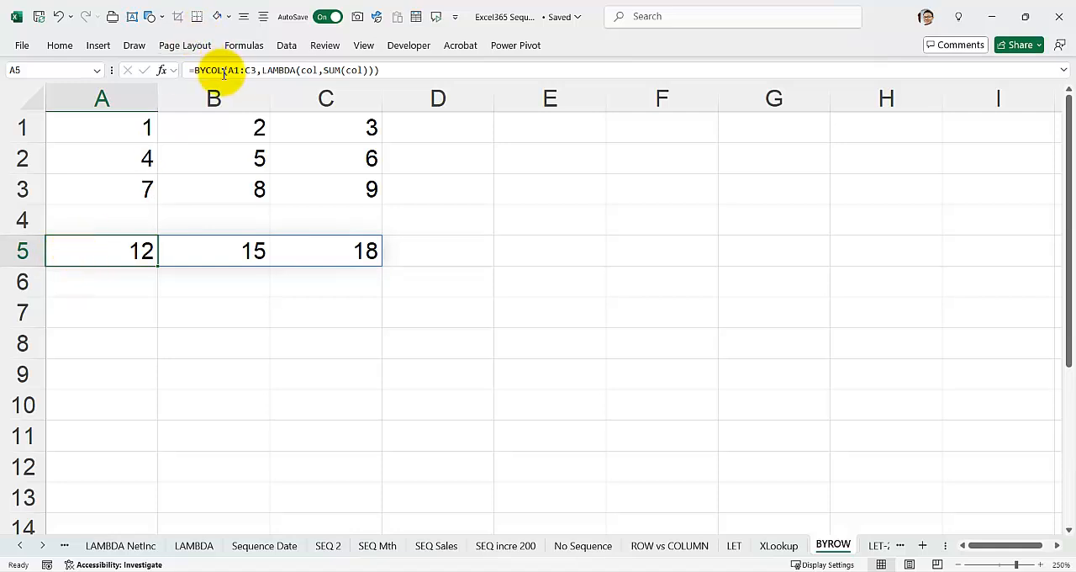
Enter a BYROW formula in A7 over A1:C3 with SUM(A1:C3) as its function, accepting the proposed closing-bracket correction
left_click(109, 311)
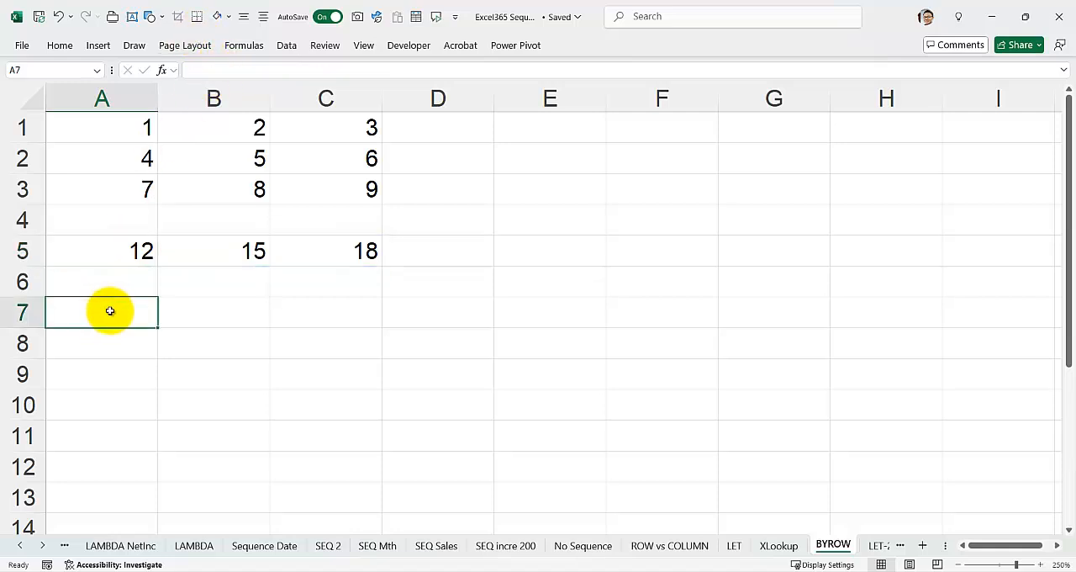
type("=byrow")
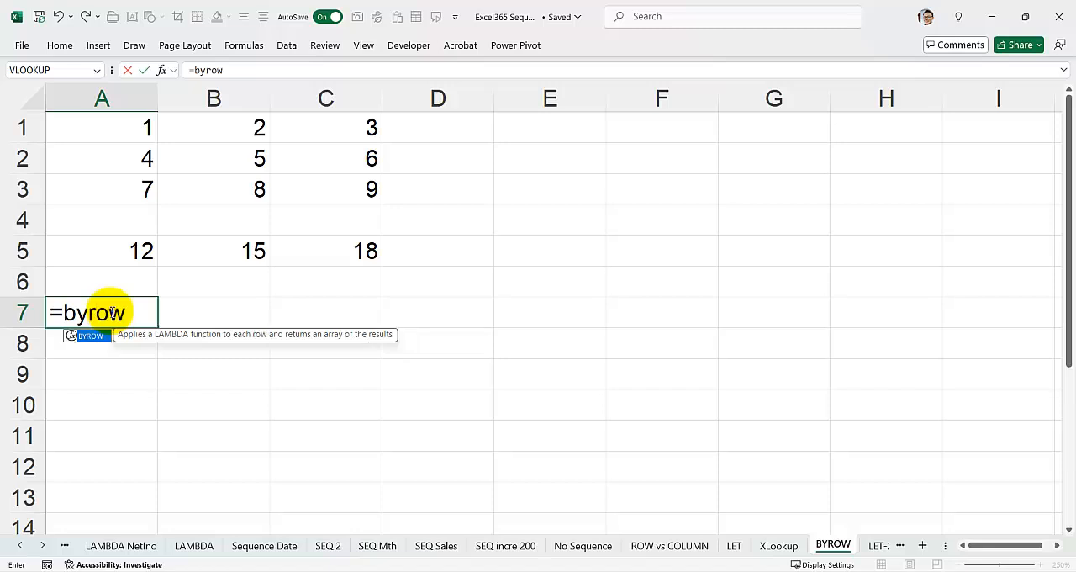
type("(")
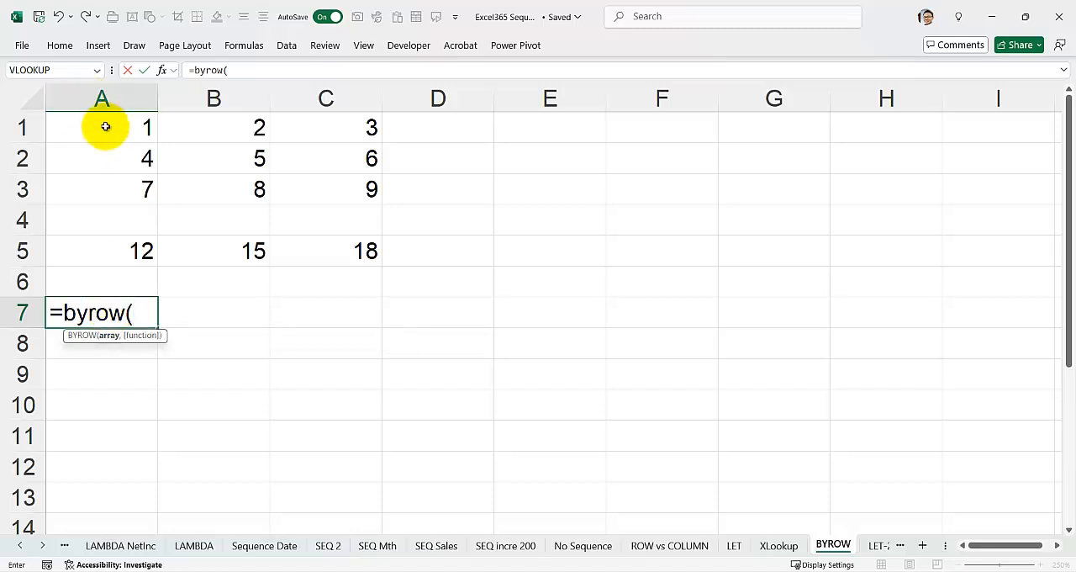
left_click_drag(103, 127, 379, 188)
type(",")
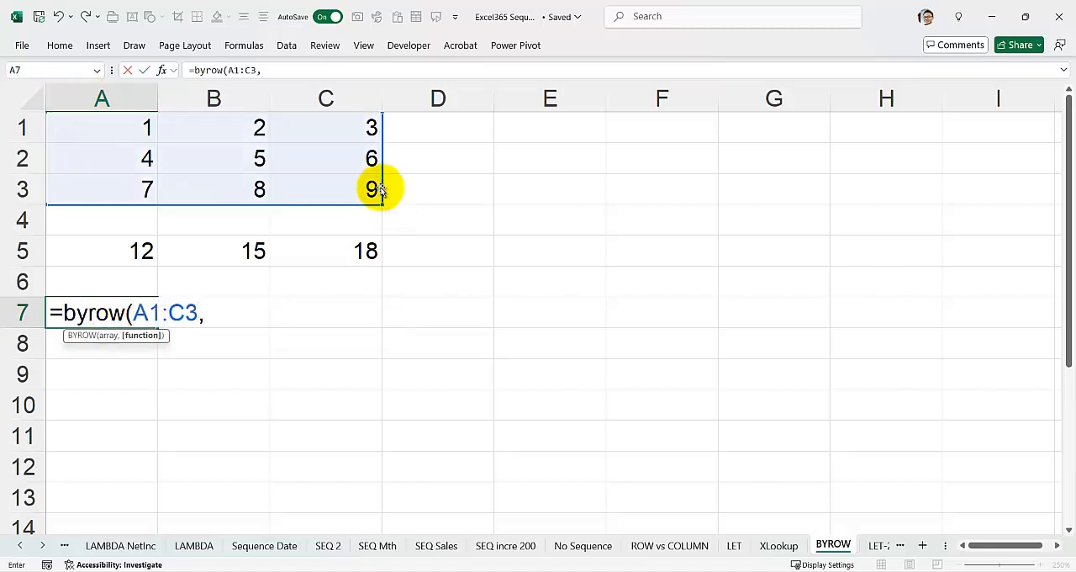
type("sum(")
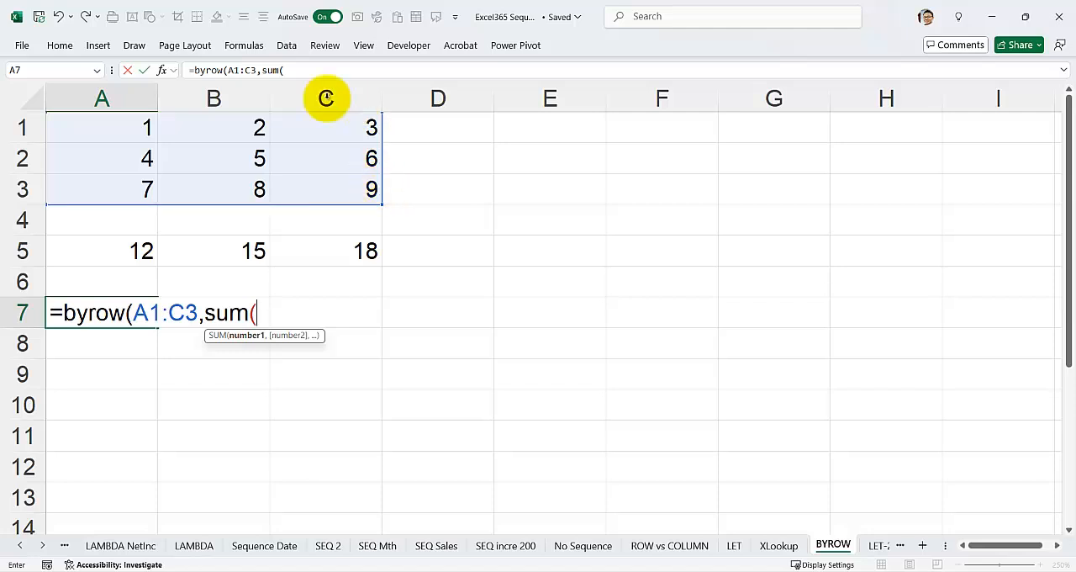
left_click_drag(137, 125, 343, 192)
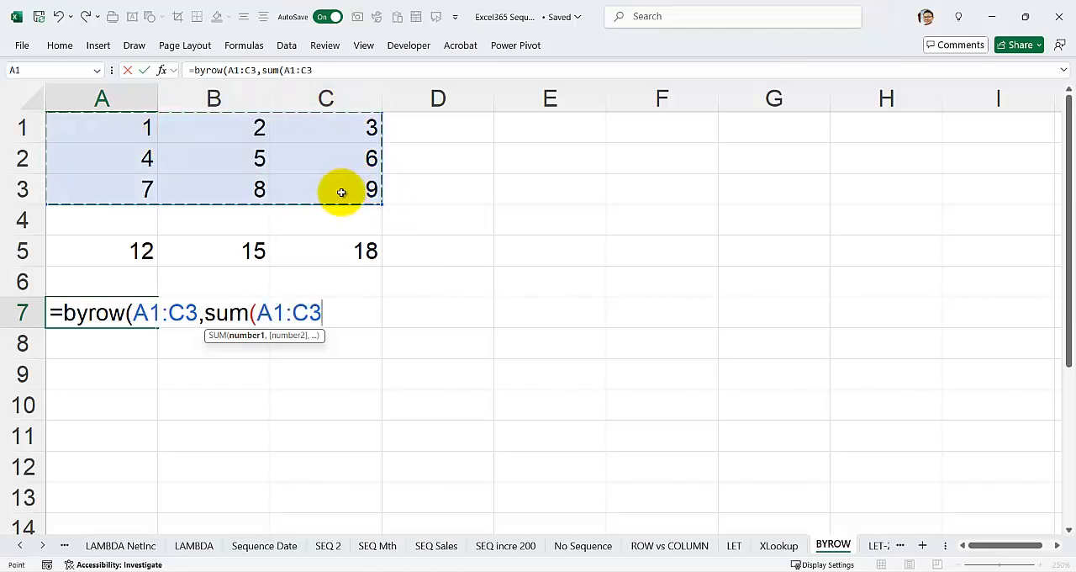
type(")")
key("Return")
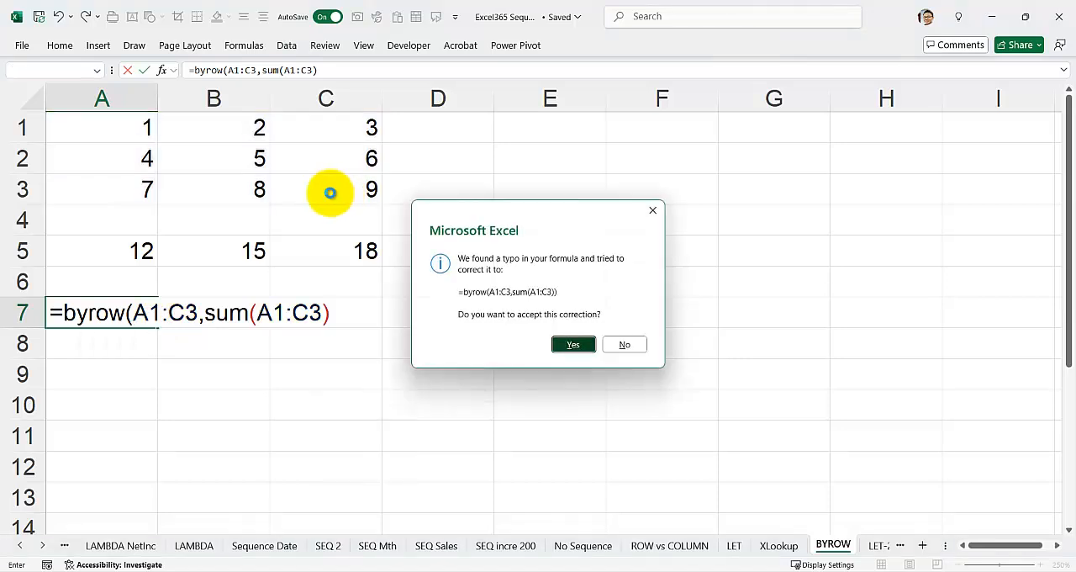
key("Return")
left_click(129, 241)
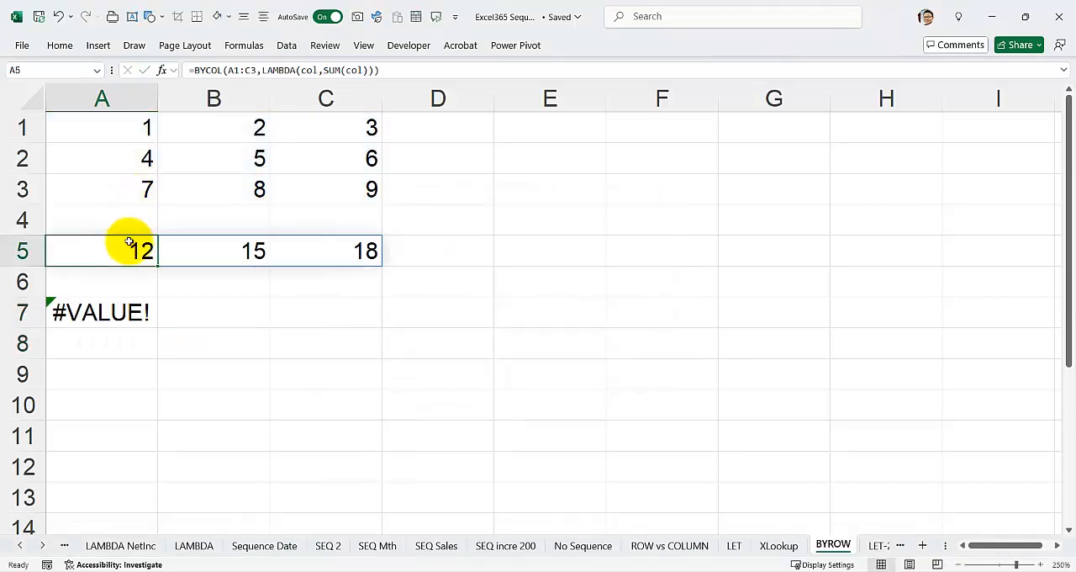
Insert a LAMBDA with parameter r in front of the SUM inside A7's BYROW formula
double_click(112, 312)
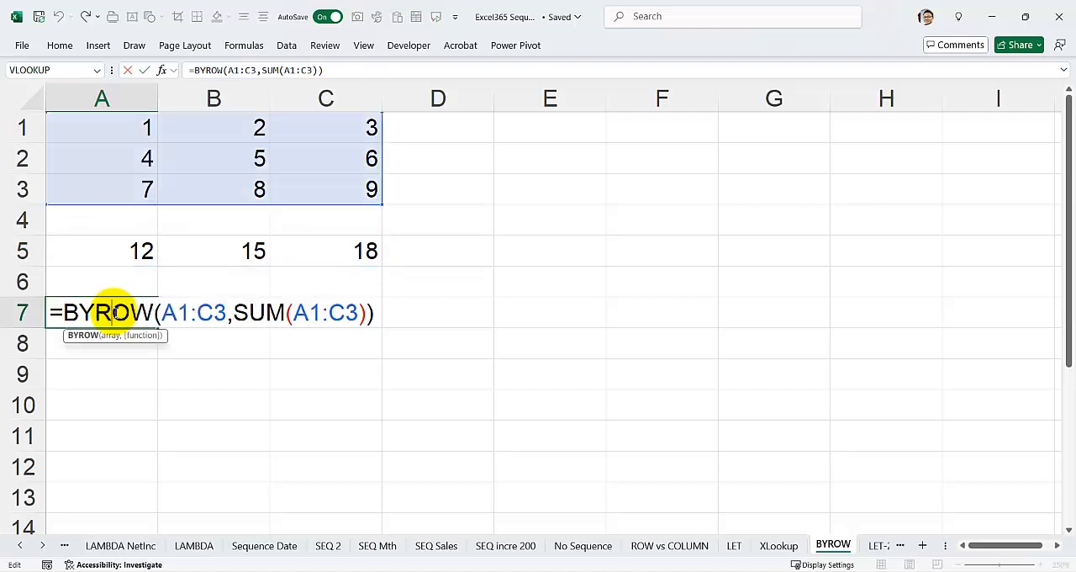
left_click(234, 312)
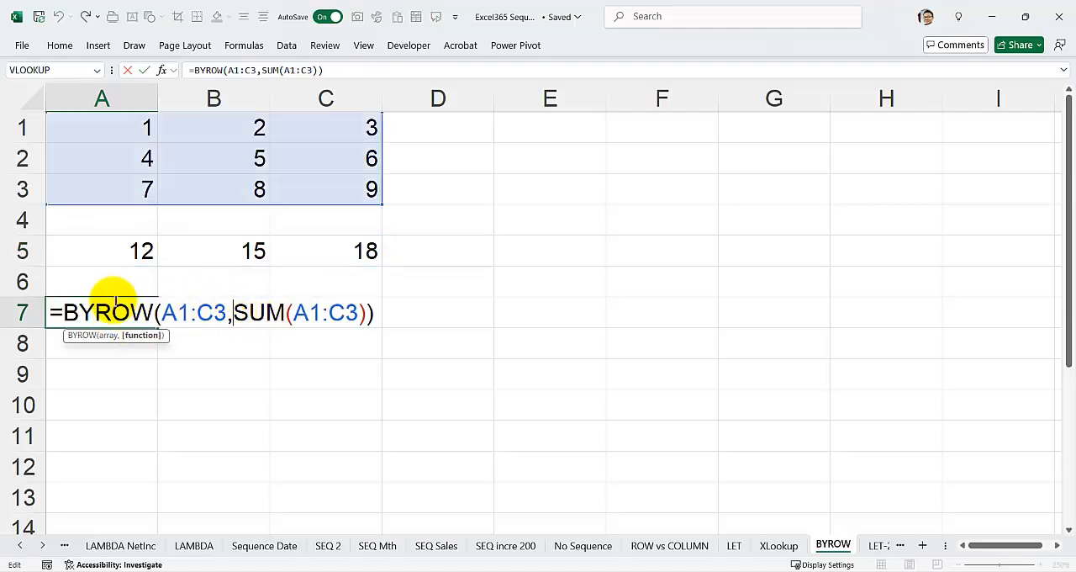
type("Lam")
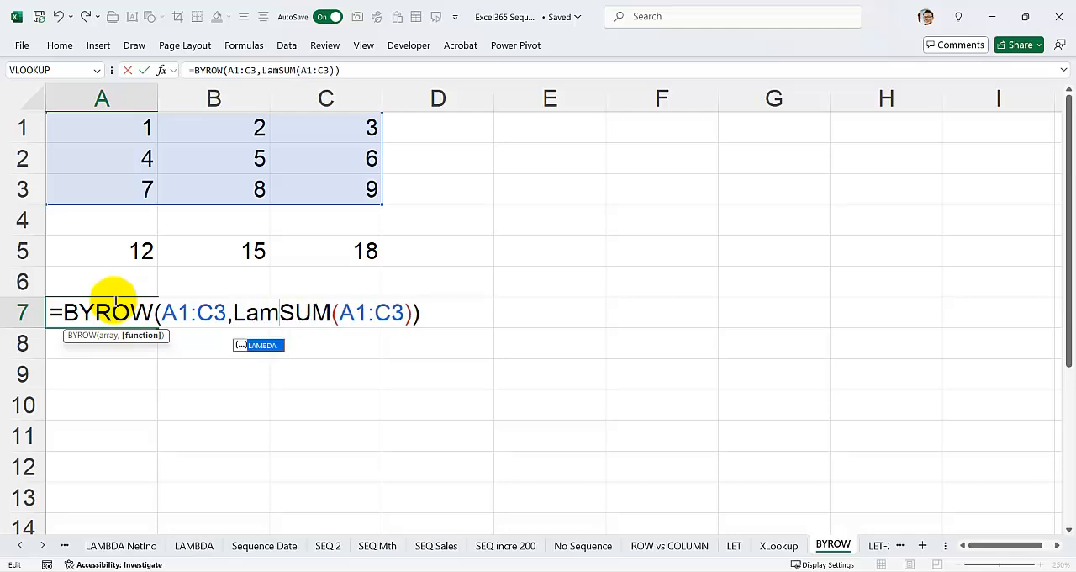
key("Tab")
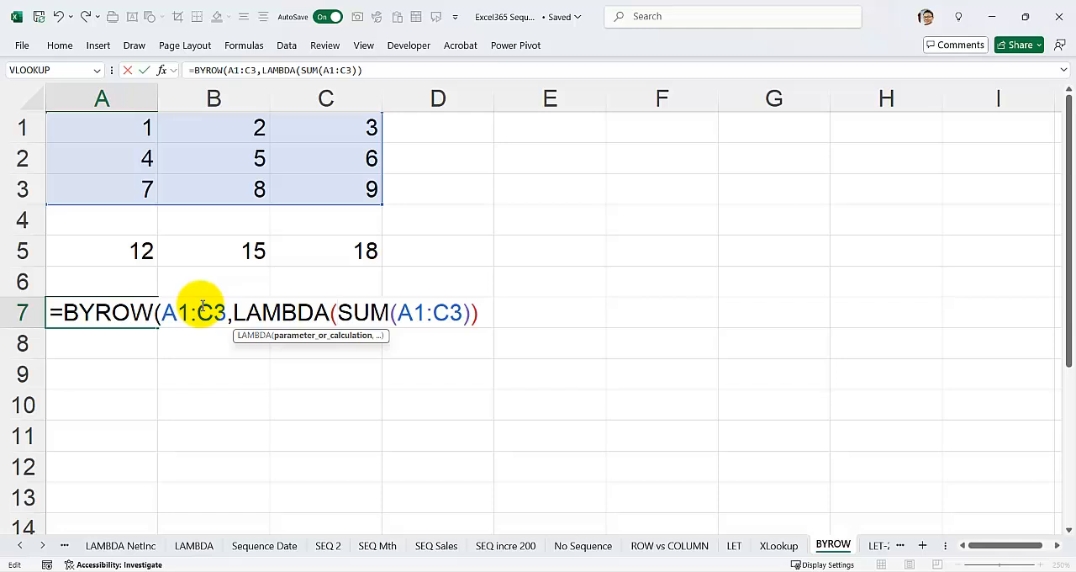
type("r,")
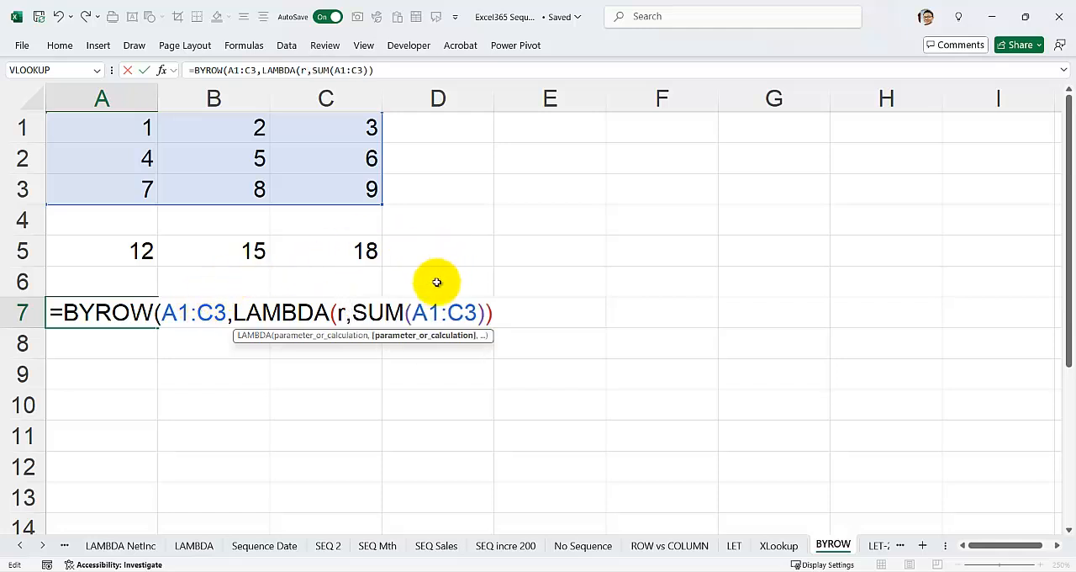
Replace SUM's A1:C3 argument in A7 with r and complete the formula as =BYROW(A1:C3,LAMBDA(r,SUM(r)))
left_click_drag(410, 311, 474, 312)
type("r")
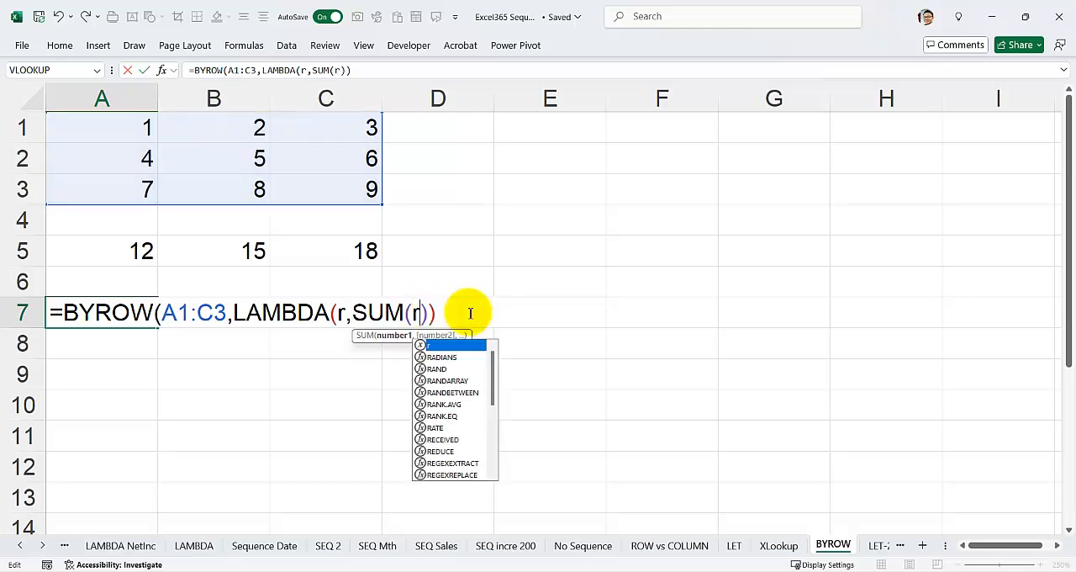
key("Escape")
left_click(454, 312)
type(")")
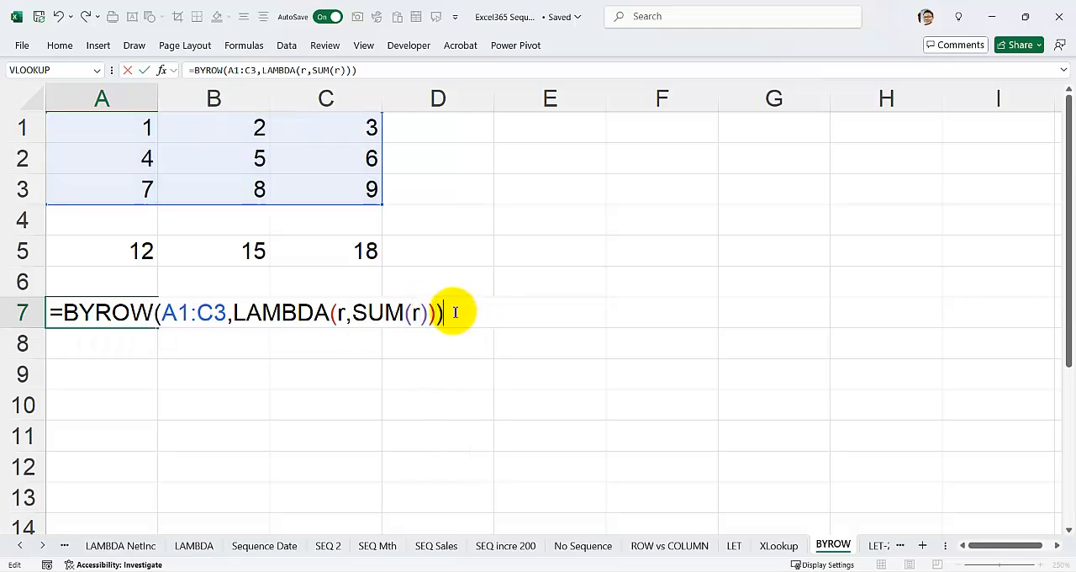
key("Return")
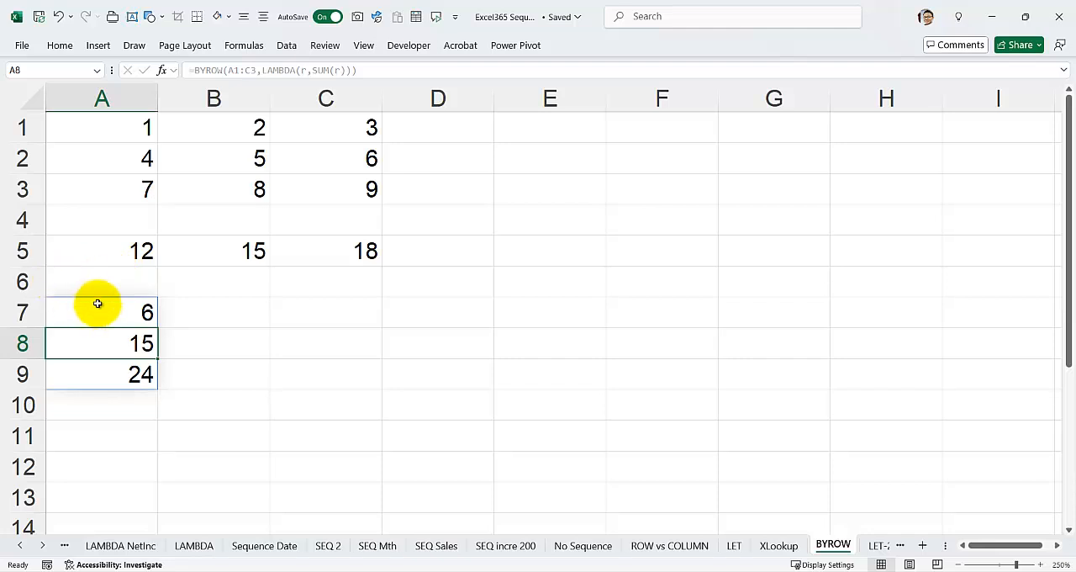
Examine the SUM(r) calculation in A7's BYROW formula and the row sums spilled into A7:A9
left_click(96, 303)
double_click(98, 306)
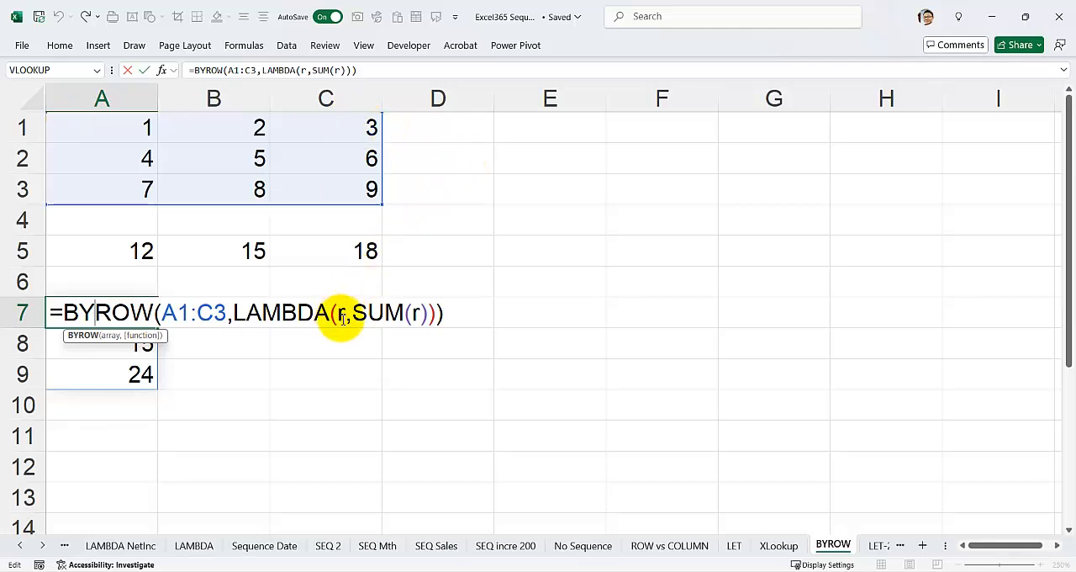
left_click_drag(354, 313, 429, 315)
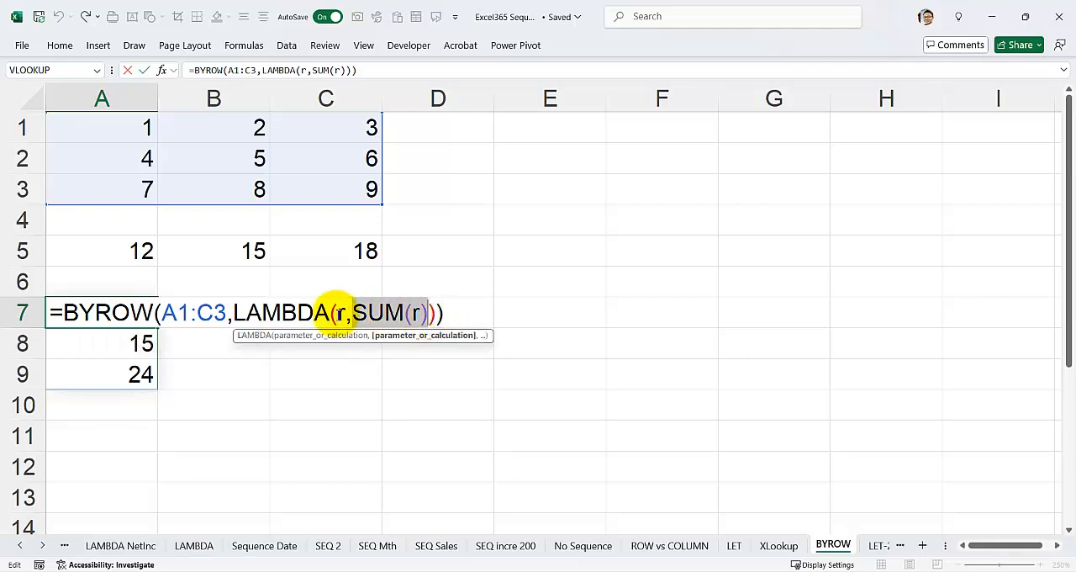
key("Return")
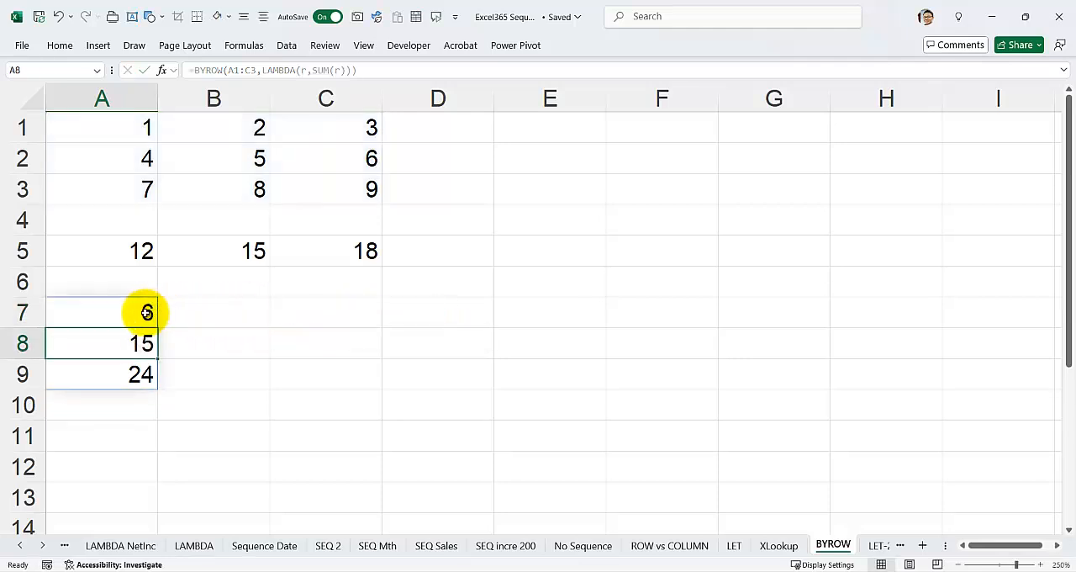
left_click(143, 311)
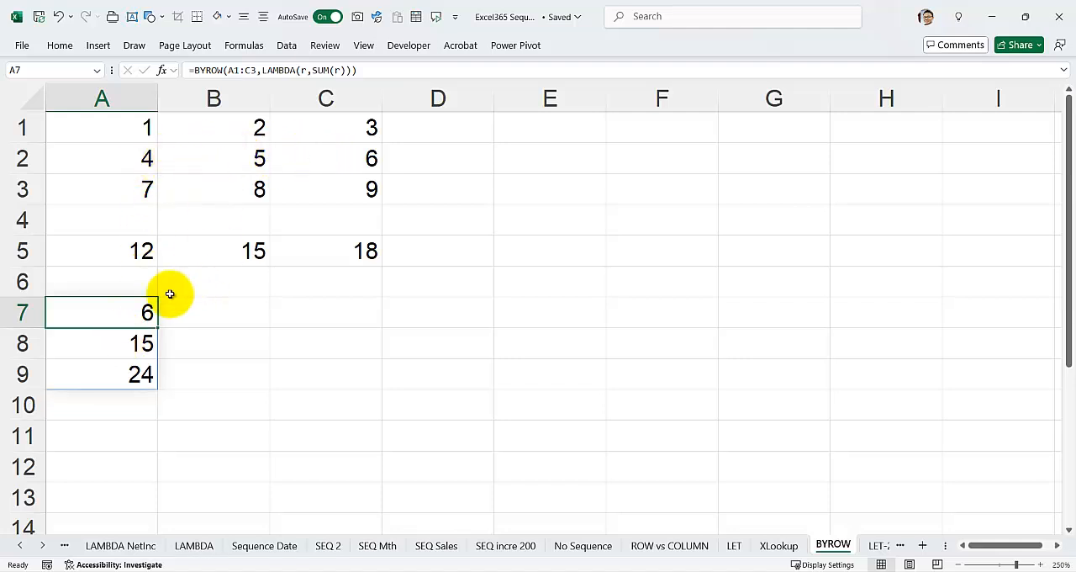
left_click(130, 374)
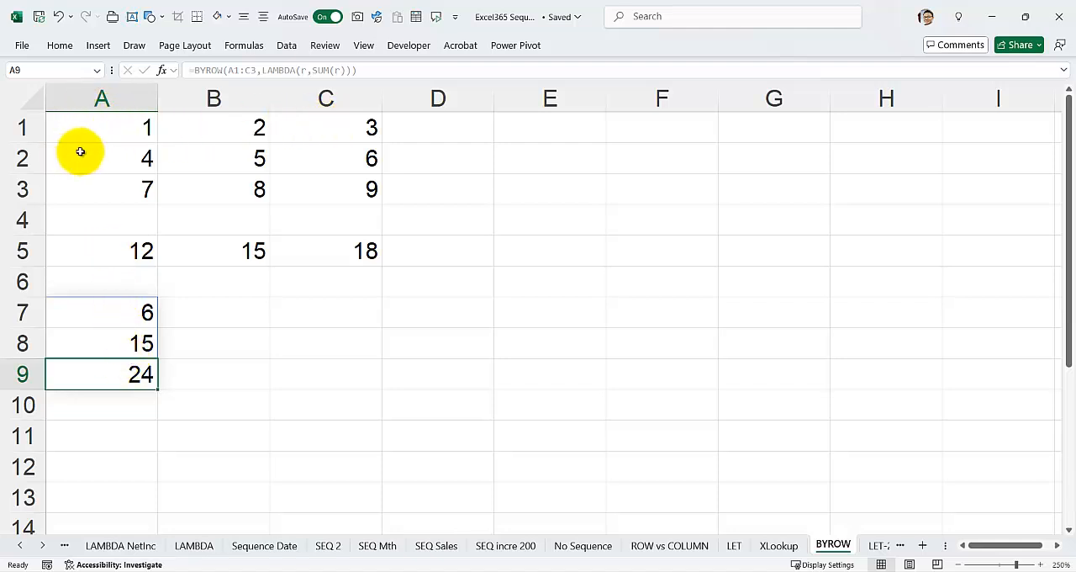
Try renaming the LAMBDA parameter from col to k in A5's BYCOL formula
left_click(96, 249)
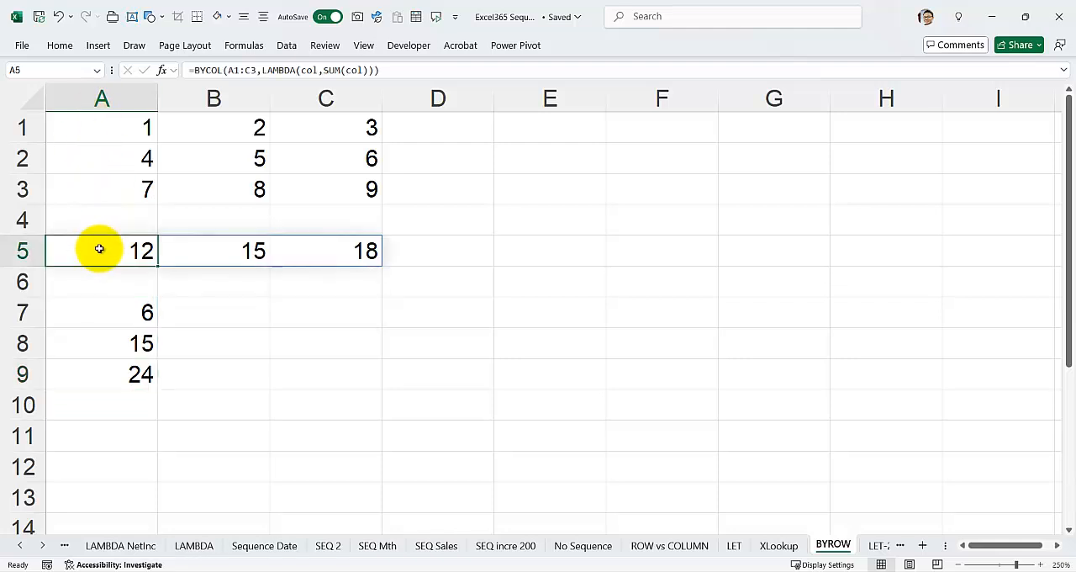
double_click(95, 249)
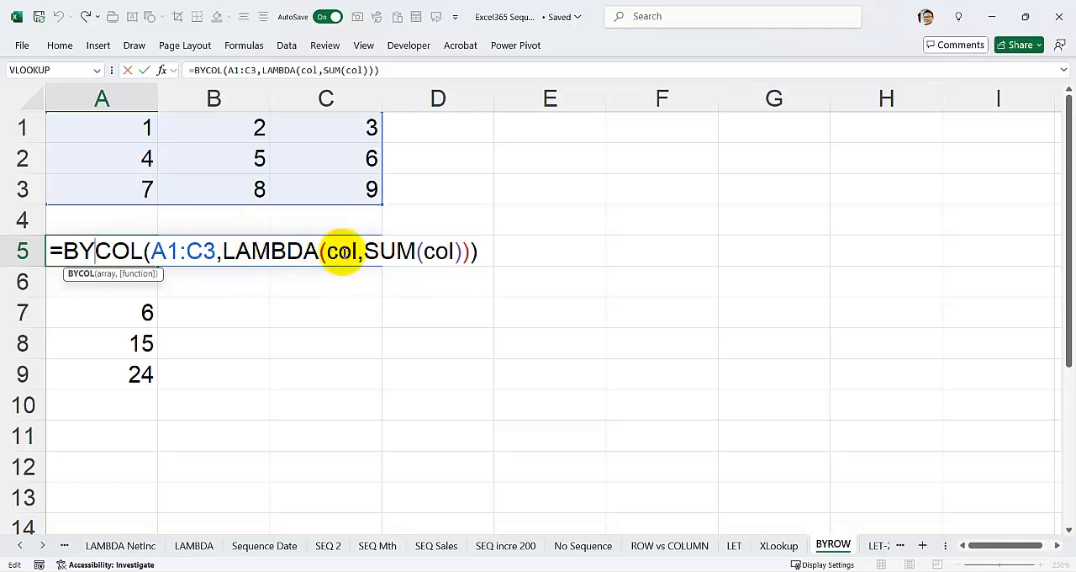
left_click(328, 250)
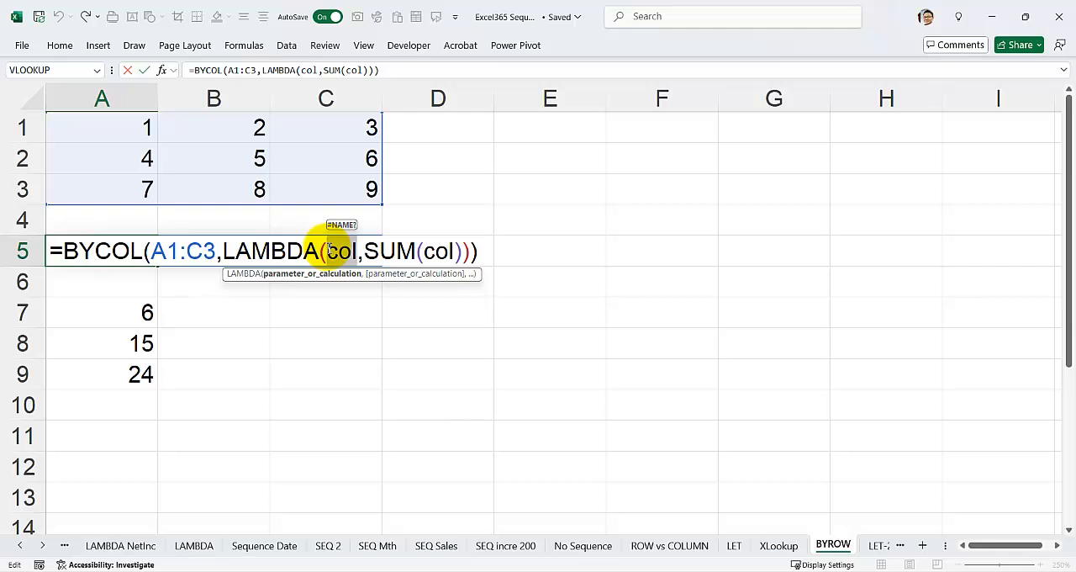
type("k")
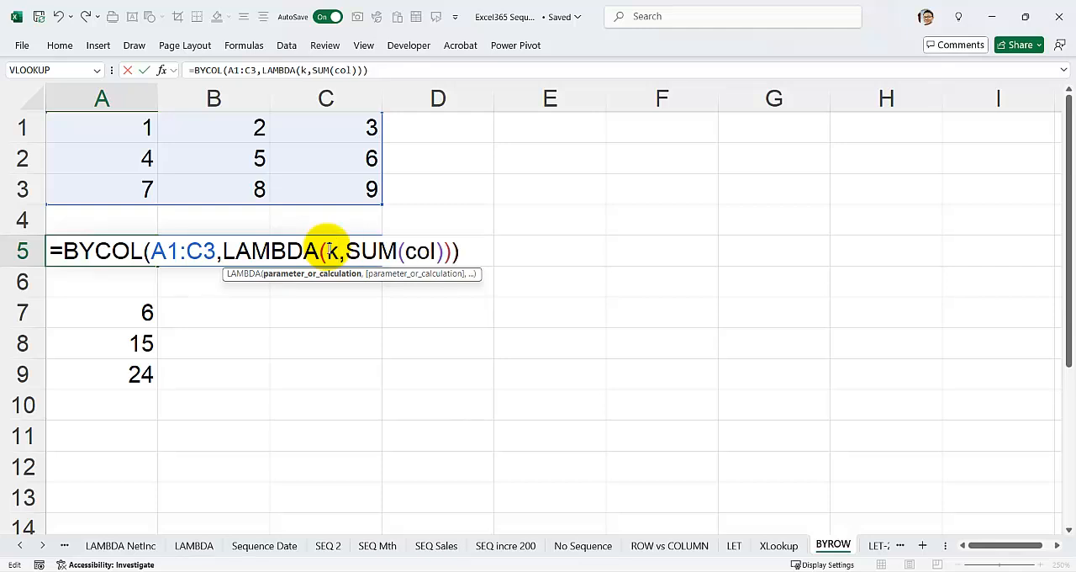
double_click(431, 252)
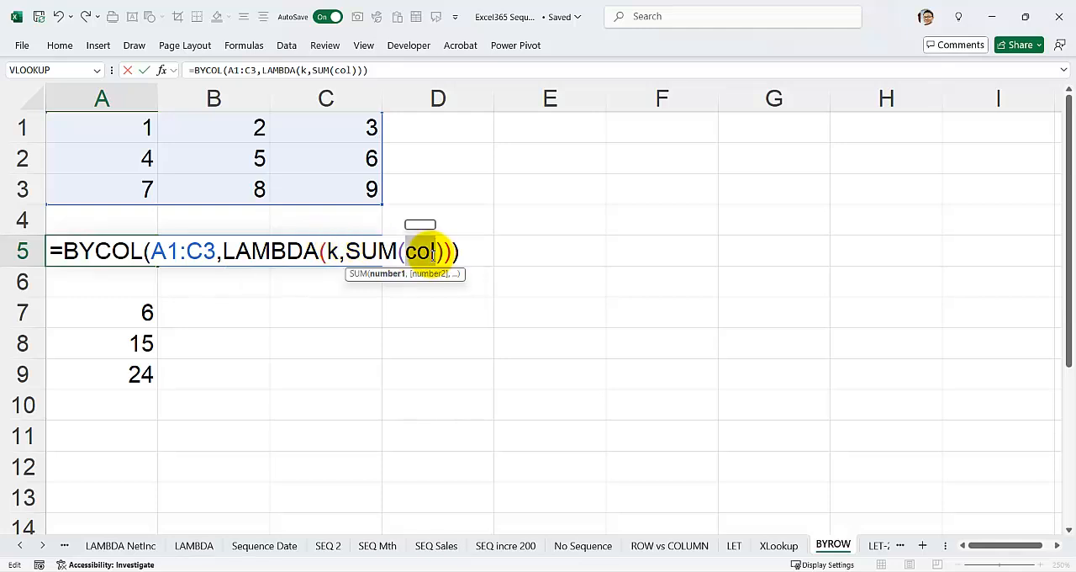
type("k")
key("ctrl+z")
key("ctrl+z")
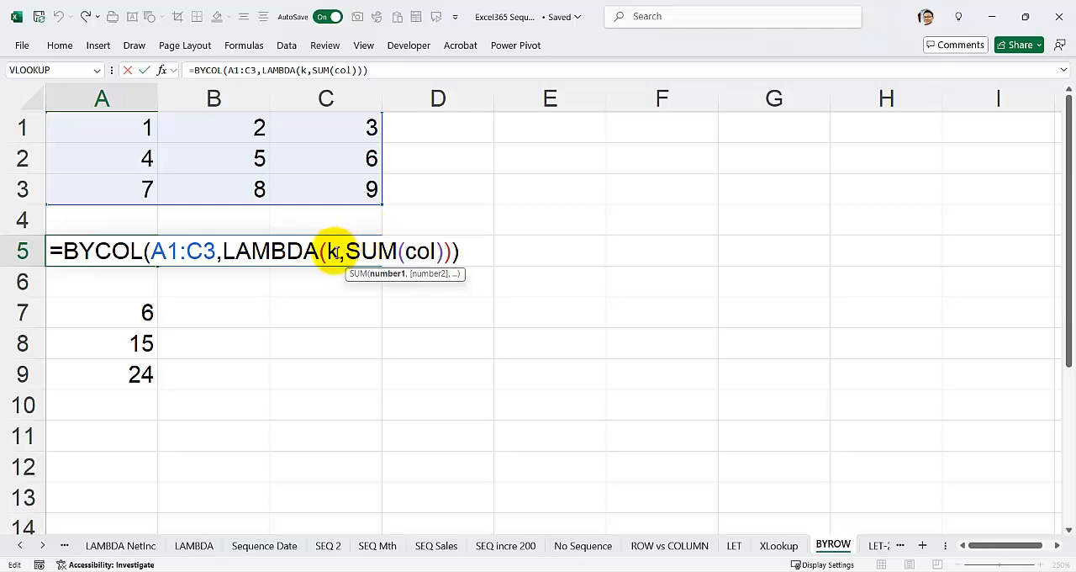
Restore col as the LAMBDA parameter name in A5's BYCOL formula
double_click(333, 251)
key("Delete")
type("col")
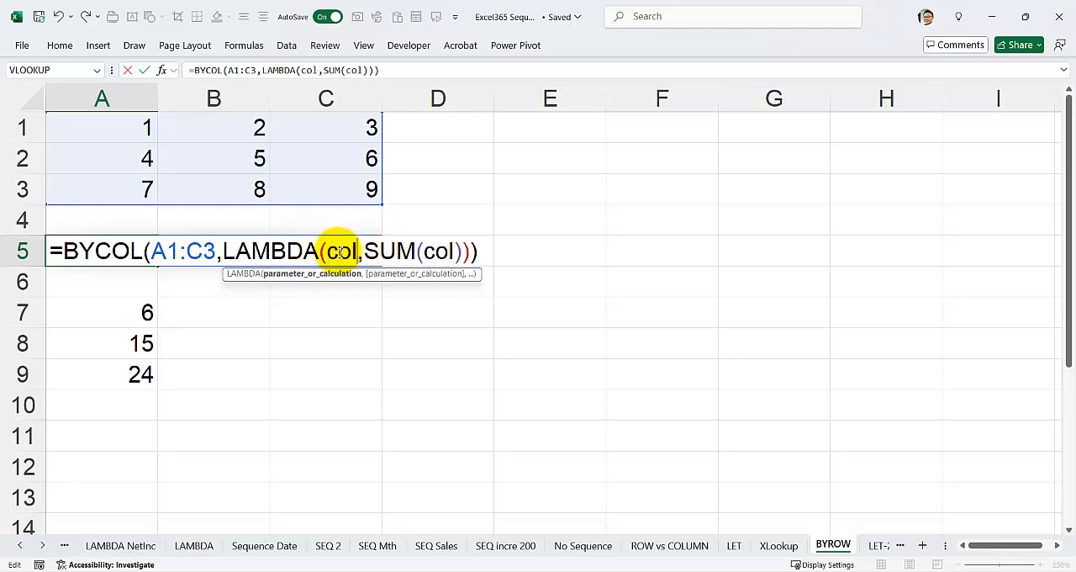
key("Return")
Compare the values in A1:A3 with the column sum that the BYCOL formula gives in A5
left_click(117, 249)
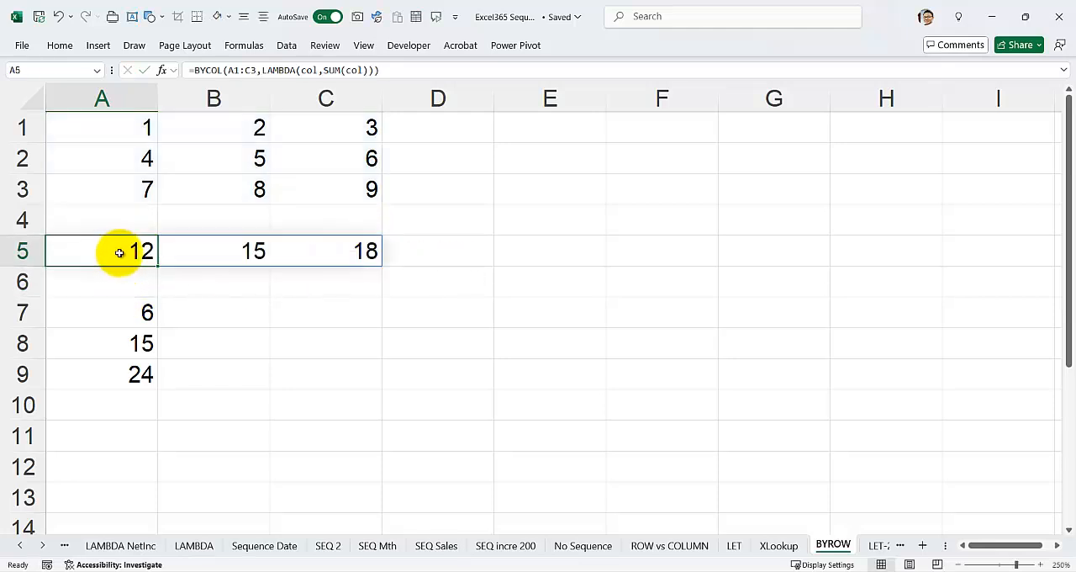
left_click_drag(118, 122, 120, 197)
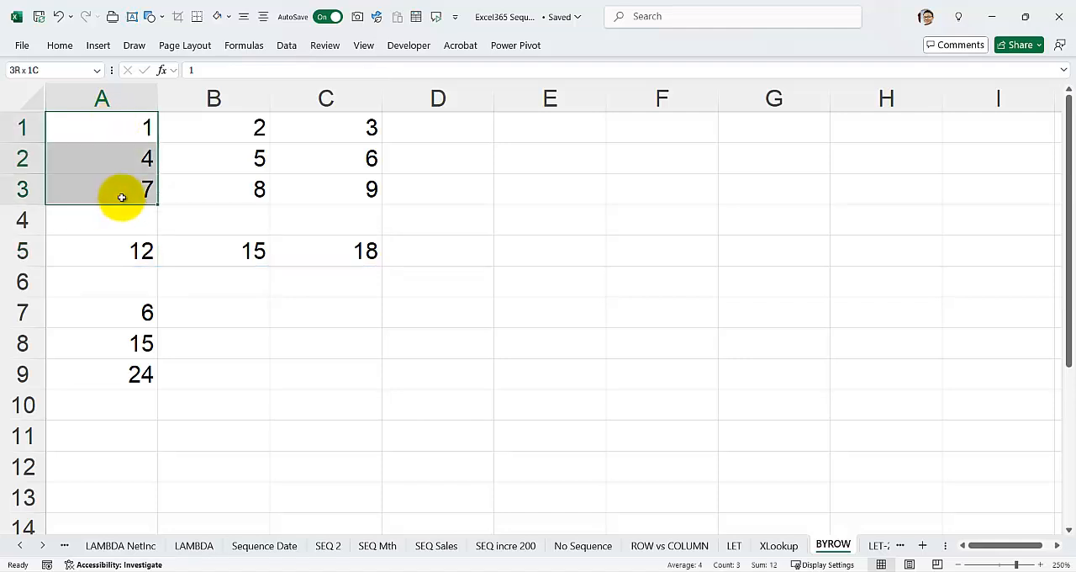
left_click(121, 247)
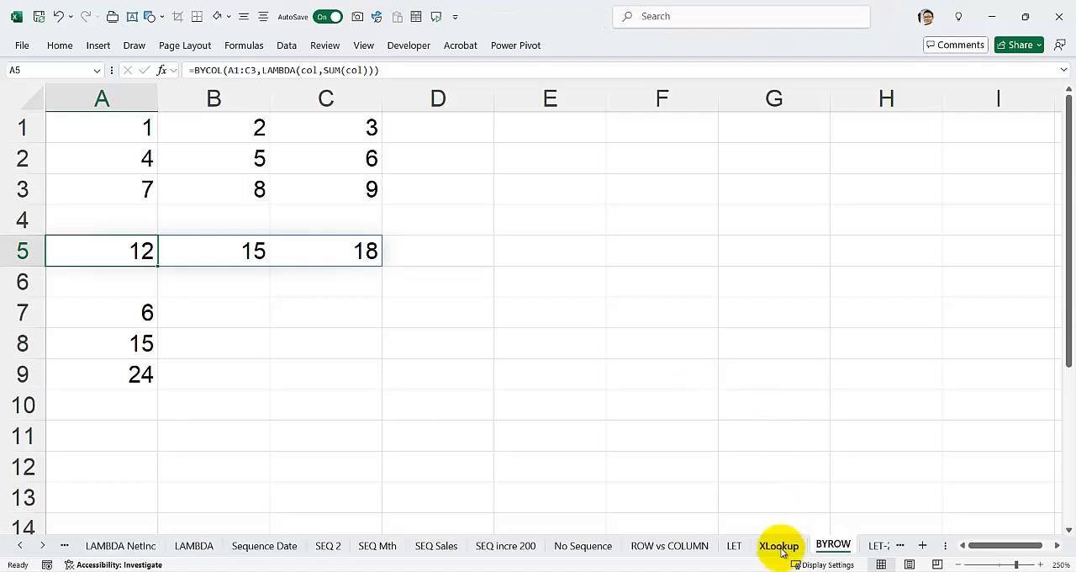
Open slide 55 on LAMBDA in the ExcelNInja FORMULAS GUIDE PowerPoint presentation and examine the a + b calculation in its example formula
mouse_move(704, 571)
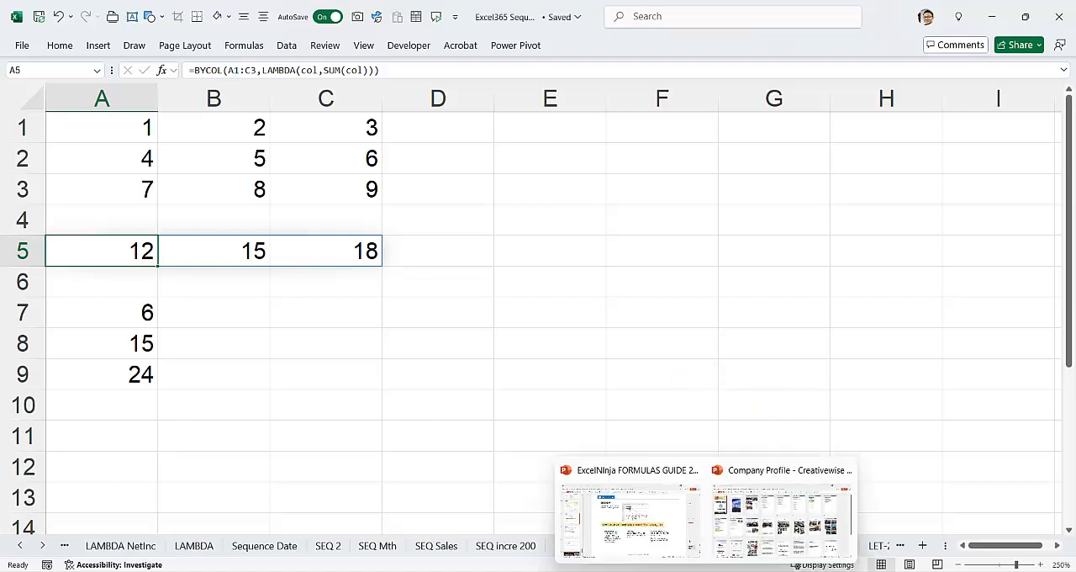
left_click(603, 509)
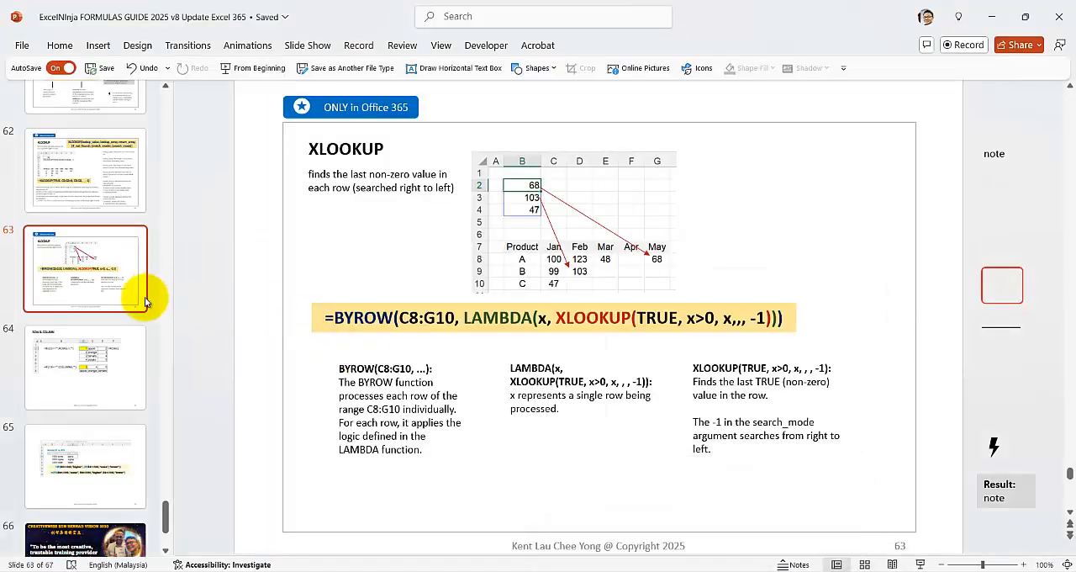
scroll(59, 281, "up", 5)
left_click(69, 208)
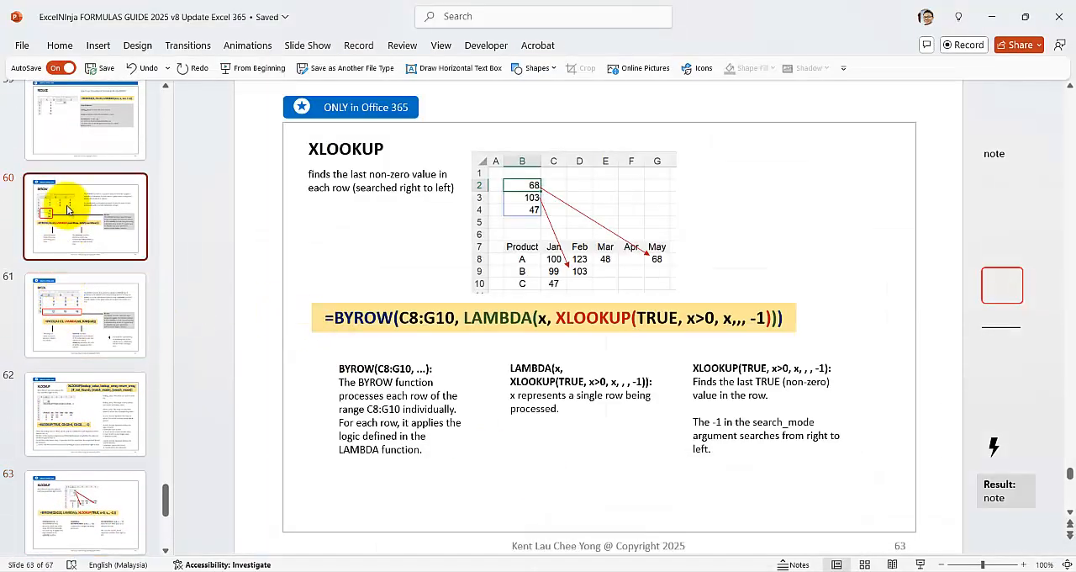
scroll(68, 214, "up", 2)
left_click(88, 211)
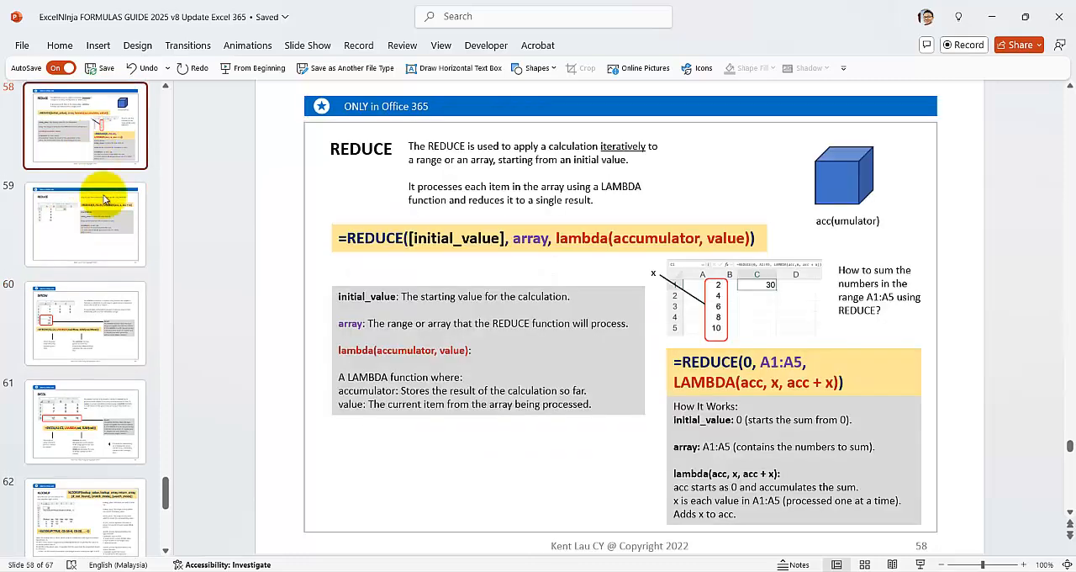
scroll(101, 214, "up", 4)
scroll(107, 215, "up", 1)
left_click(105, 131)
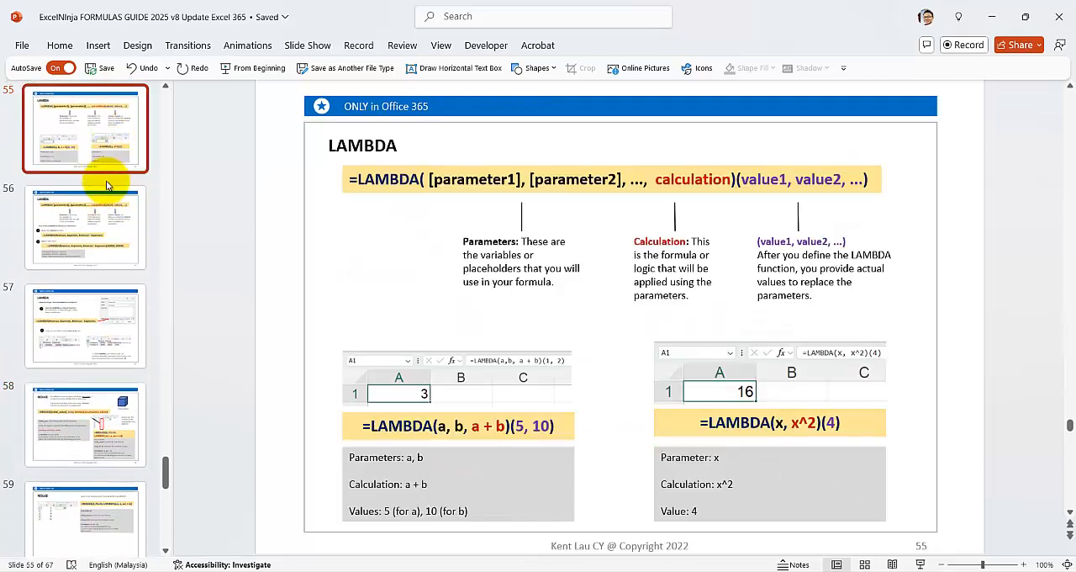
scroll(105, 131, "up", 1)
left_click(103, 128)
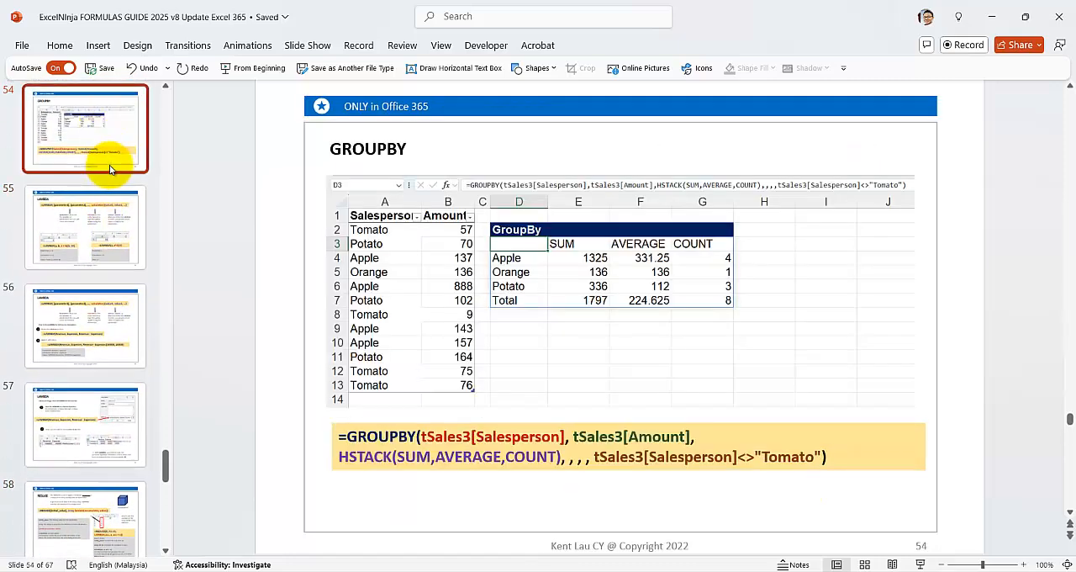
left_click(103, 232)
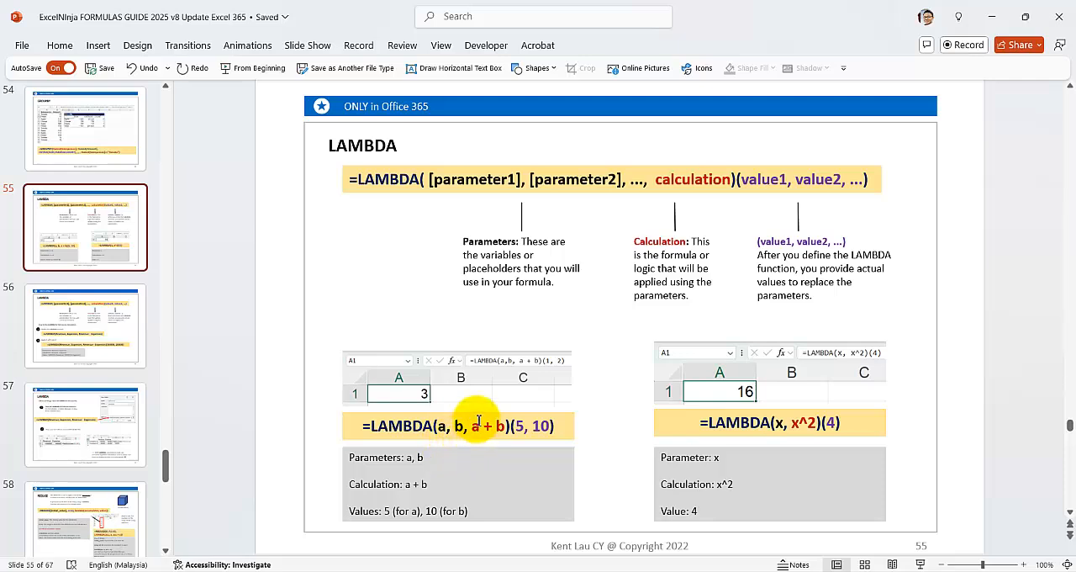
left_click_drag(473, 425, 507, 426)
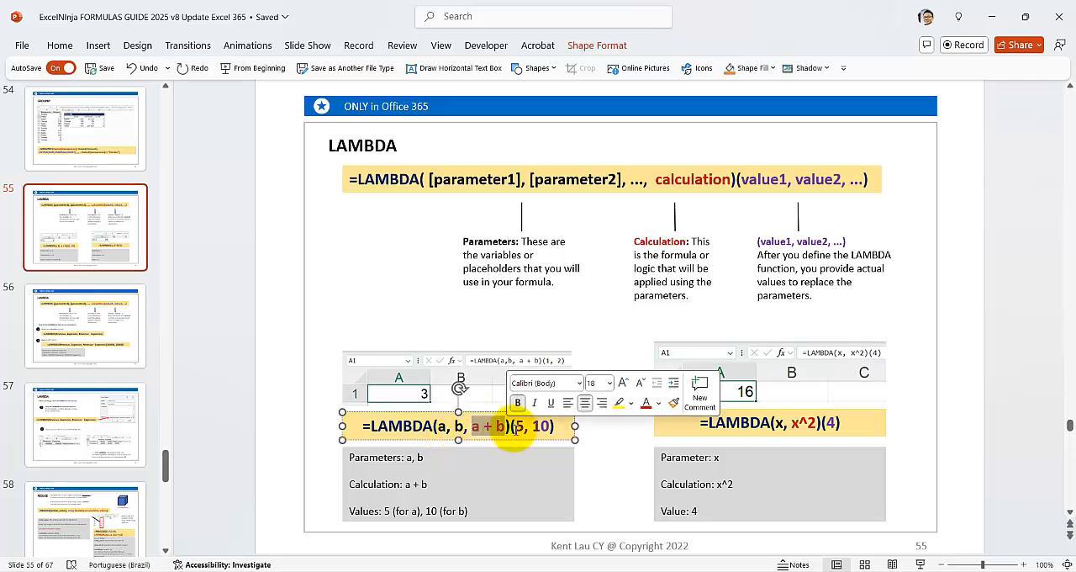